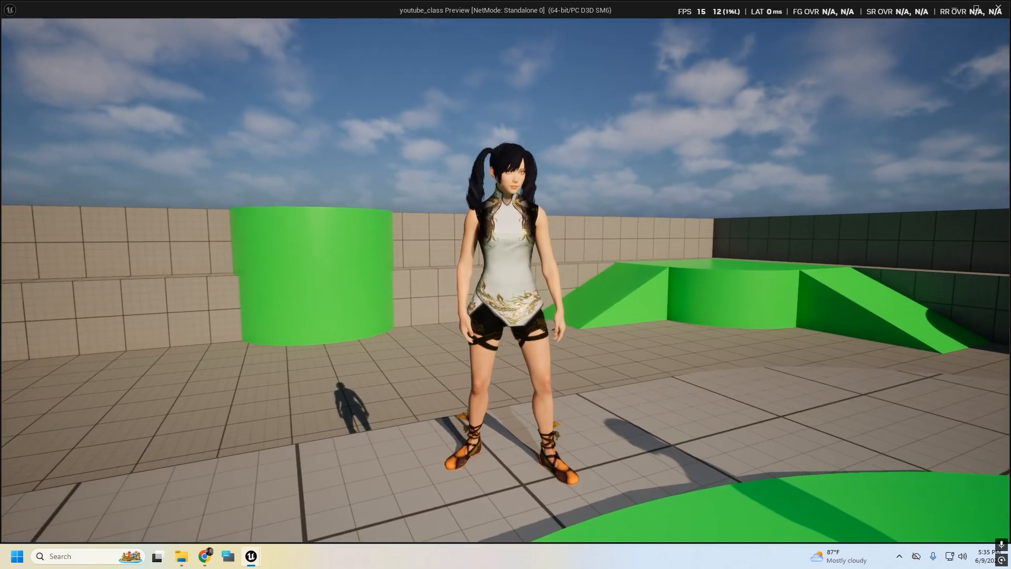
{"action": "key", "text": "space"}
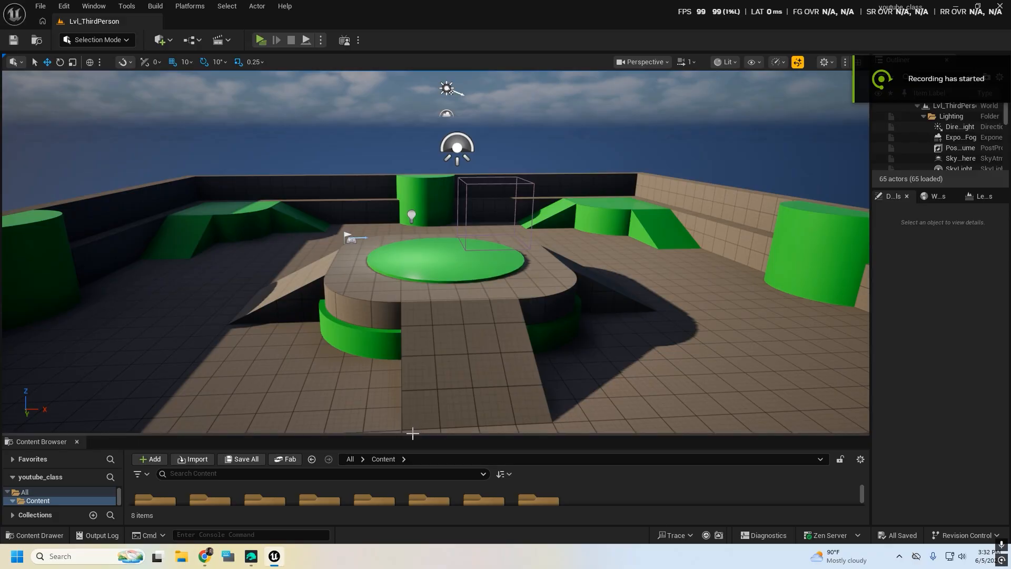
Switch to Daz Studio and open the Daz to Unreal export for the selected xen figure
{"action": "left_click_drag", "start_coordinate": [417, 436], "coordinate": [417, 381]}
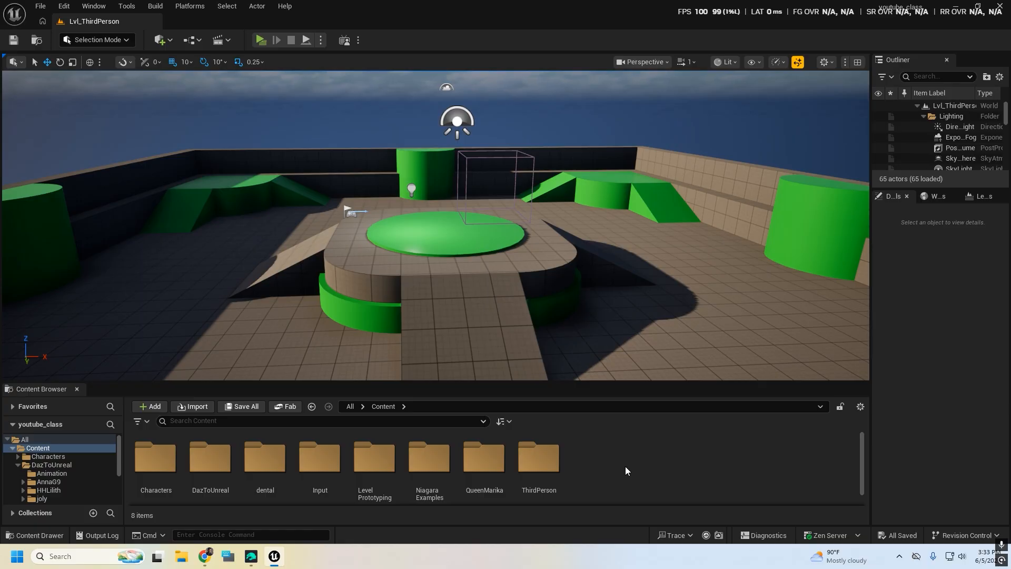
{"action": "left_click", "coordinate": [251, 557]}
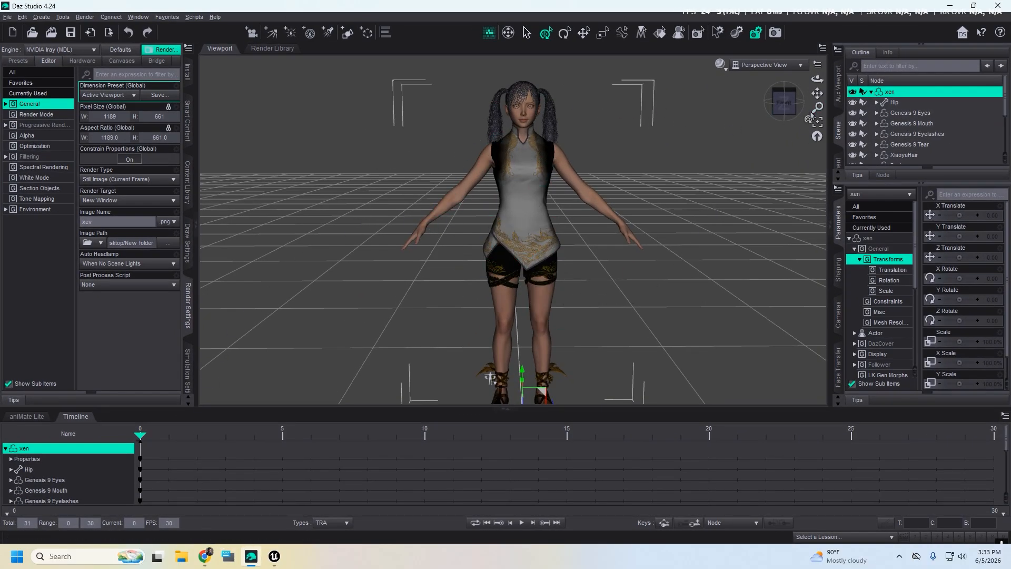
{"action": "left_click", "coordinate": [872, 92]}
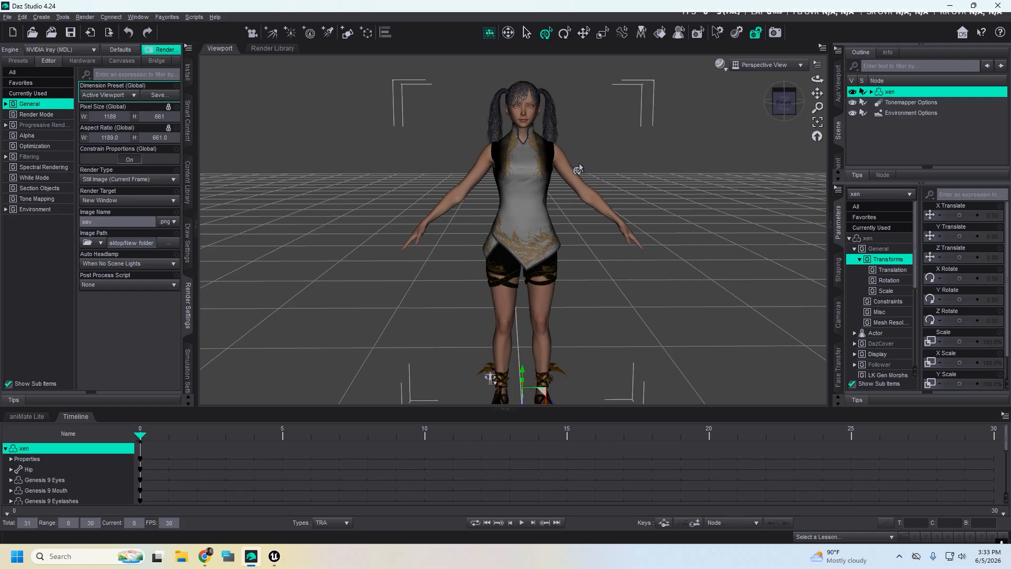
{"action": "left_click", "coordinate": [7, 17]}
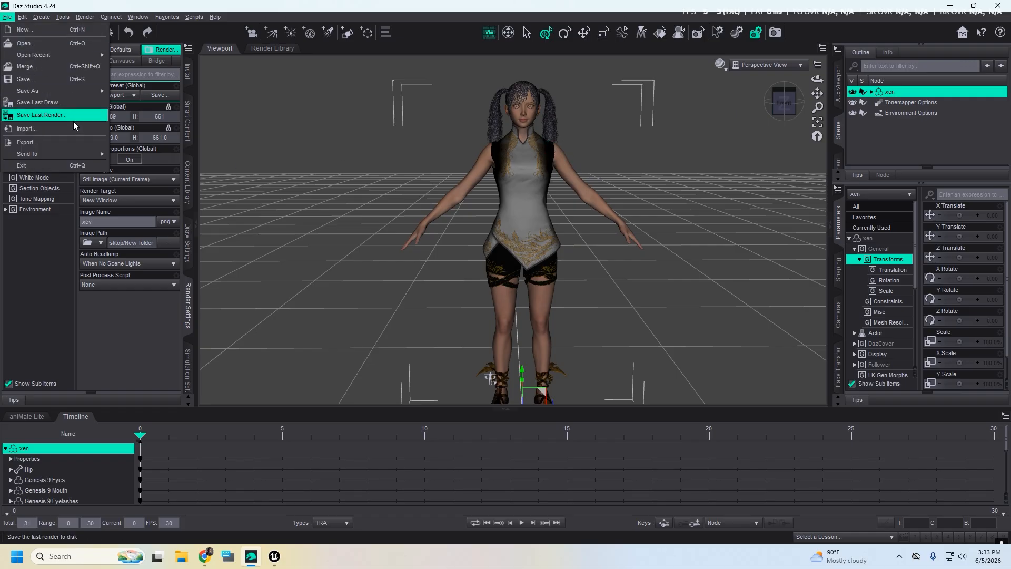
{"action": "mouse_move", "coordinate": [63, 155]}
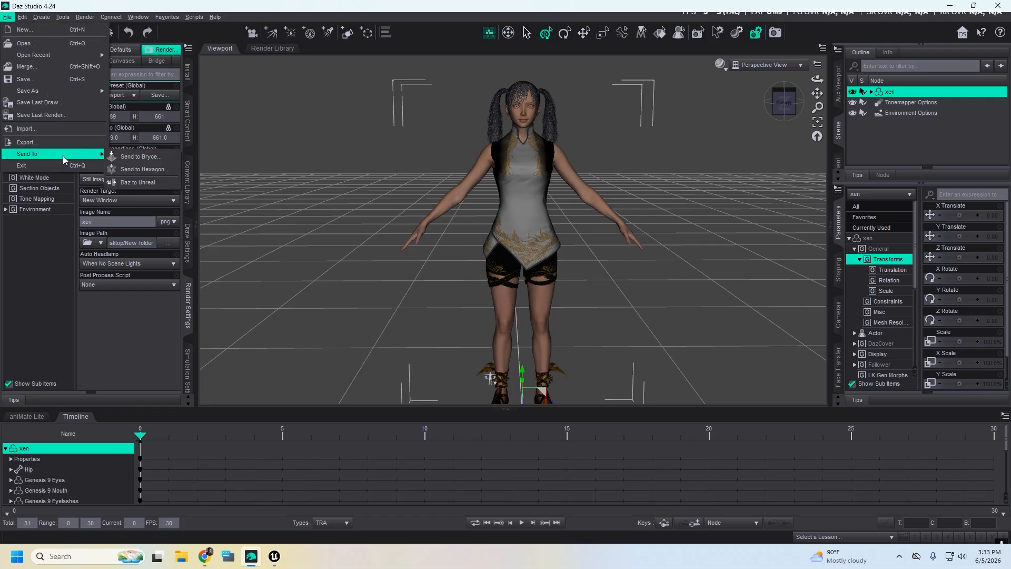
{"action": "left_click", "coordinate": [145, 183]}
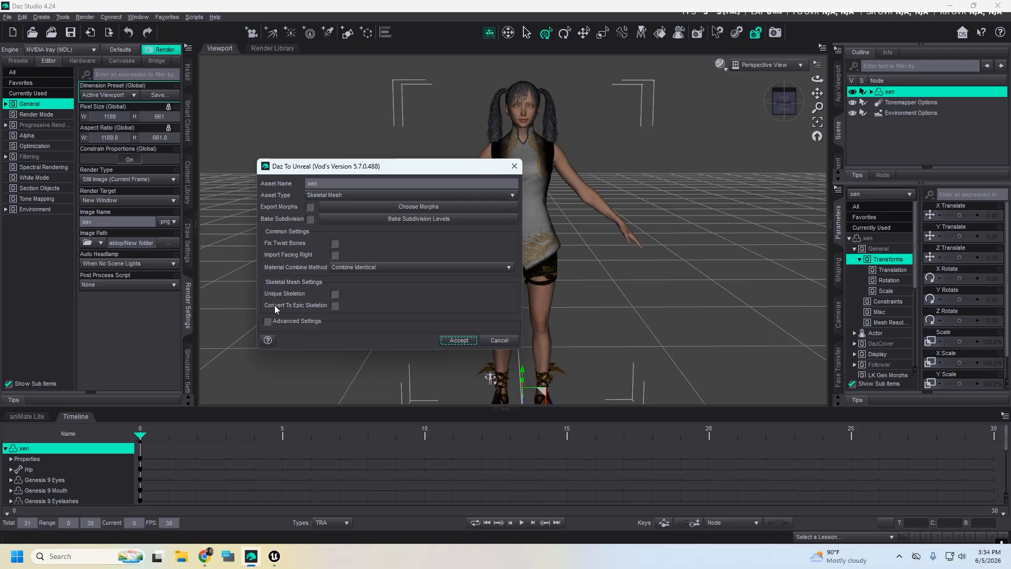
Export xen as a Skeletal Mesh with Convert To Epic Skeleton enabled
{"action": "left_click", "coordinate": [335, 305]}
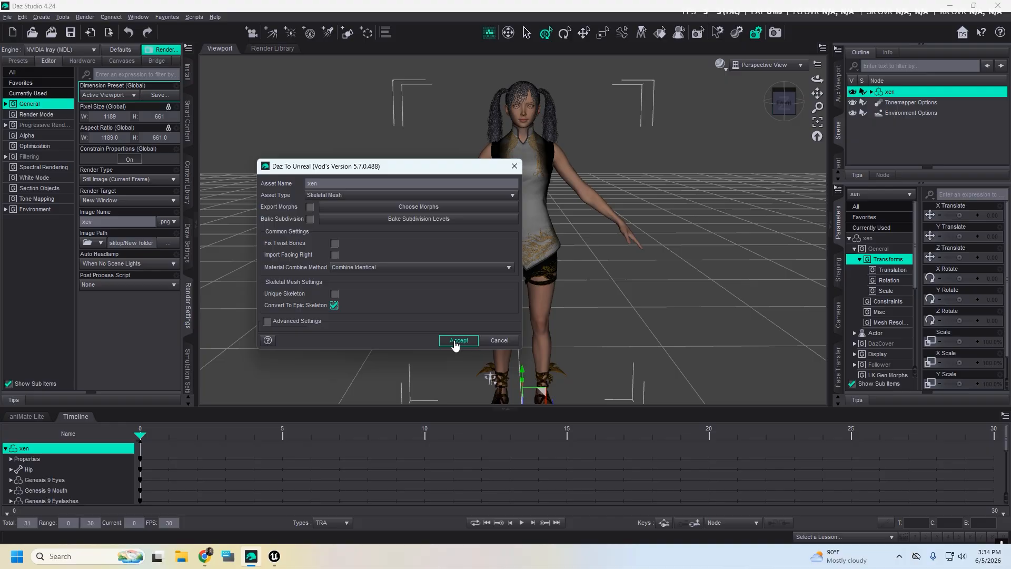
{"action": "left_click", "coordinate": [460, 341]}
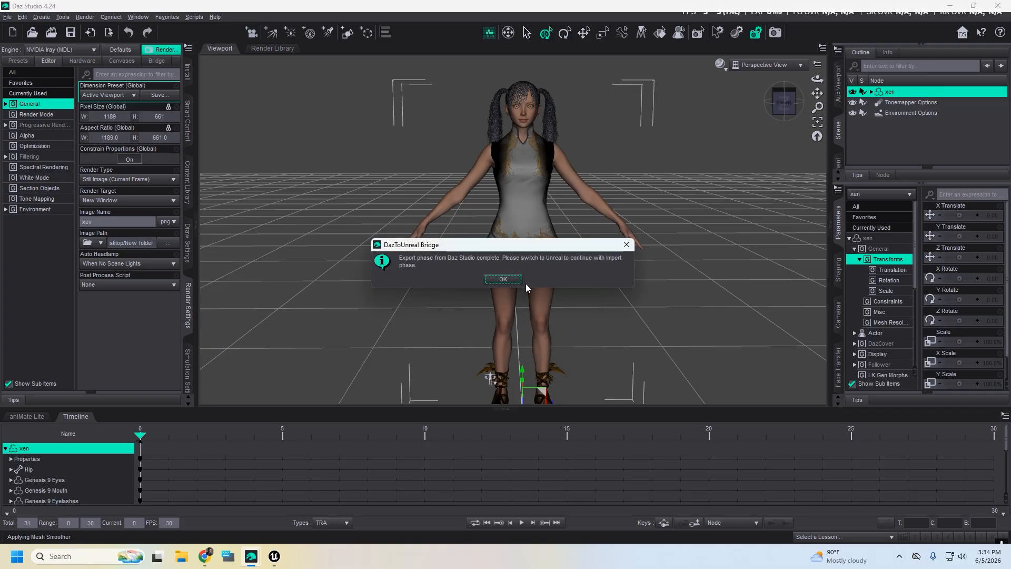
{"action": "left_click", "coordinate": [502, 280]}
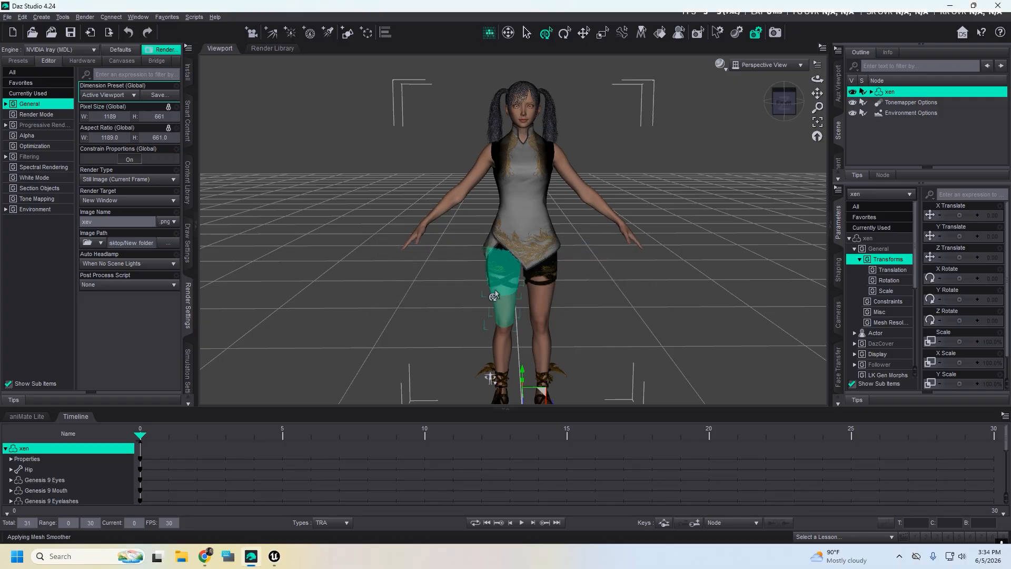
Switch to Unreal Editor and commit the skeleton changes with the merge type New
{"action": "left_click", "coordinate": [275, 558]}
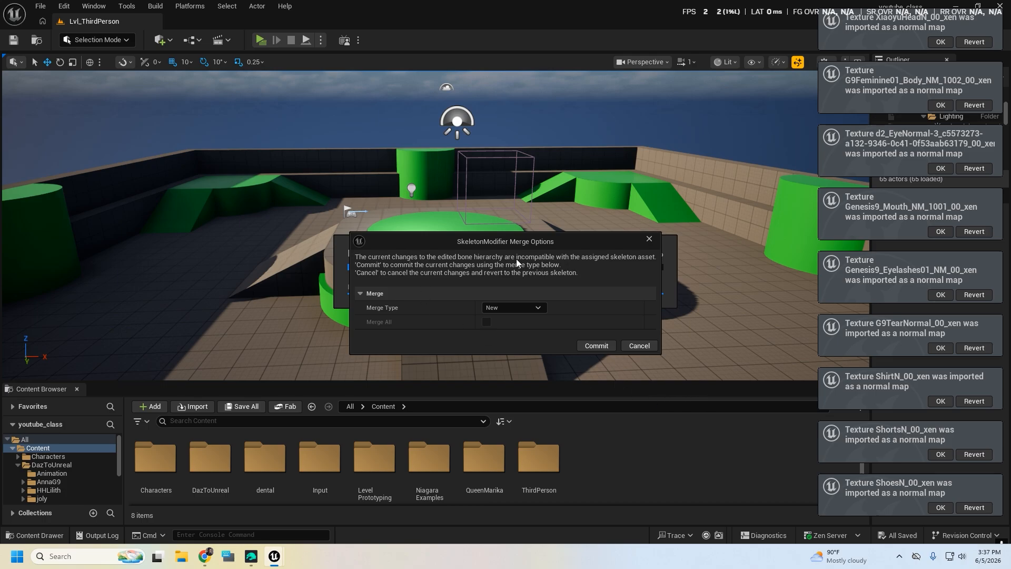
{"action": "left_click_drag", "start_coordinate": [436, 244], "coordinate": [400, 200]}
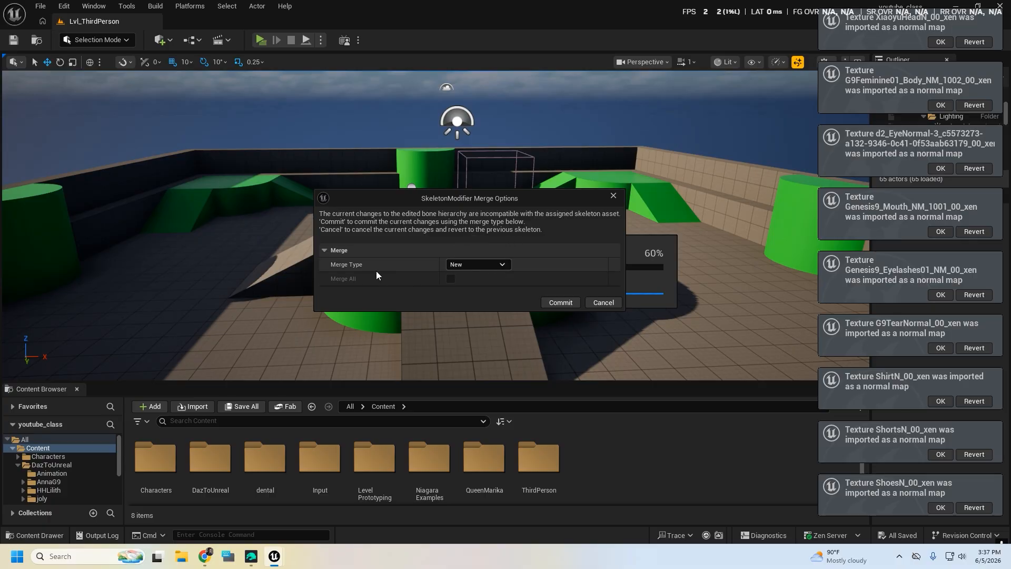
{"action": "left_click", "coordinate": [482, 264]}
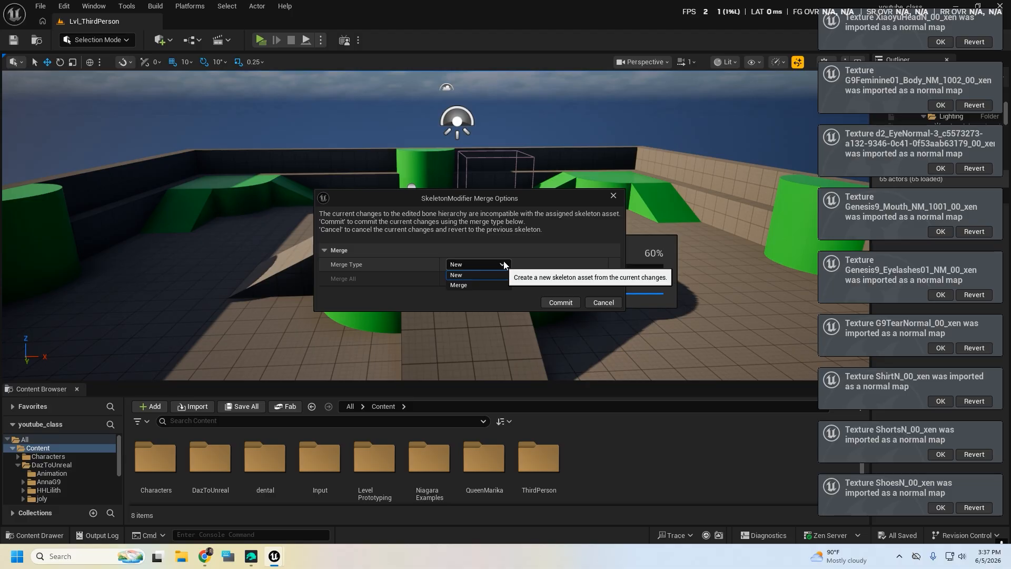
{"action": "left_click", "coordinate": [397, 266]}
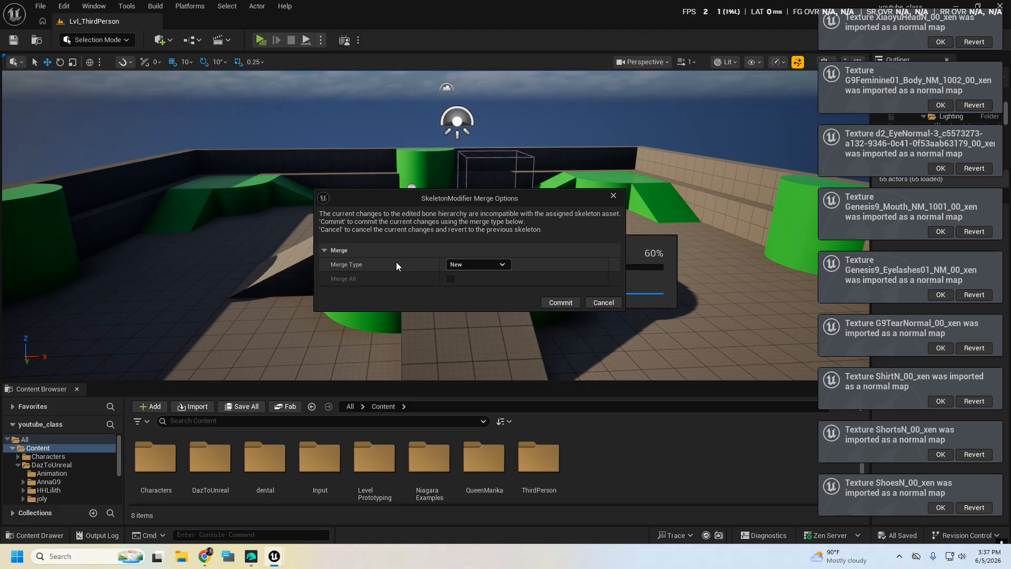
{"action": "left_click", "coordinate": [550, 301]}
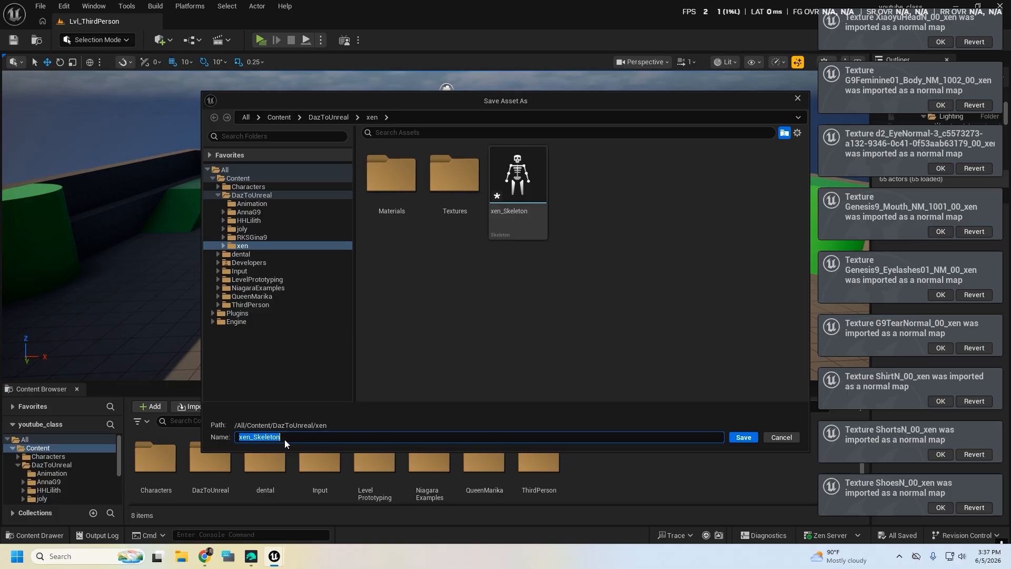
{"action": "left_click", "coordinate": [327, 436]}
{"action": "left_click", "coordinate": [744, 438]}
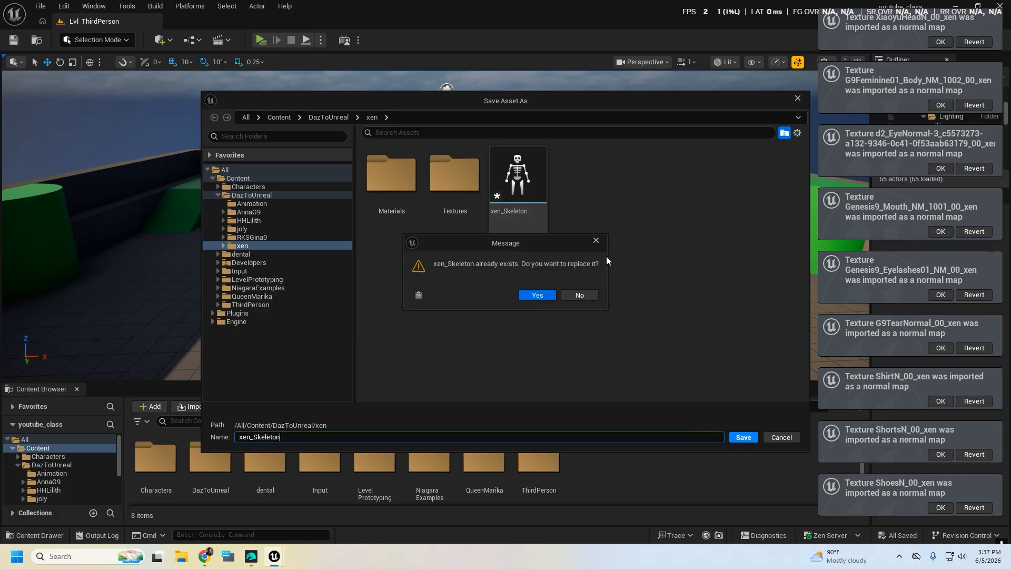
{"action": "left_click", "coordinate": [596, 240]}
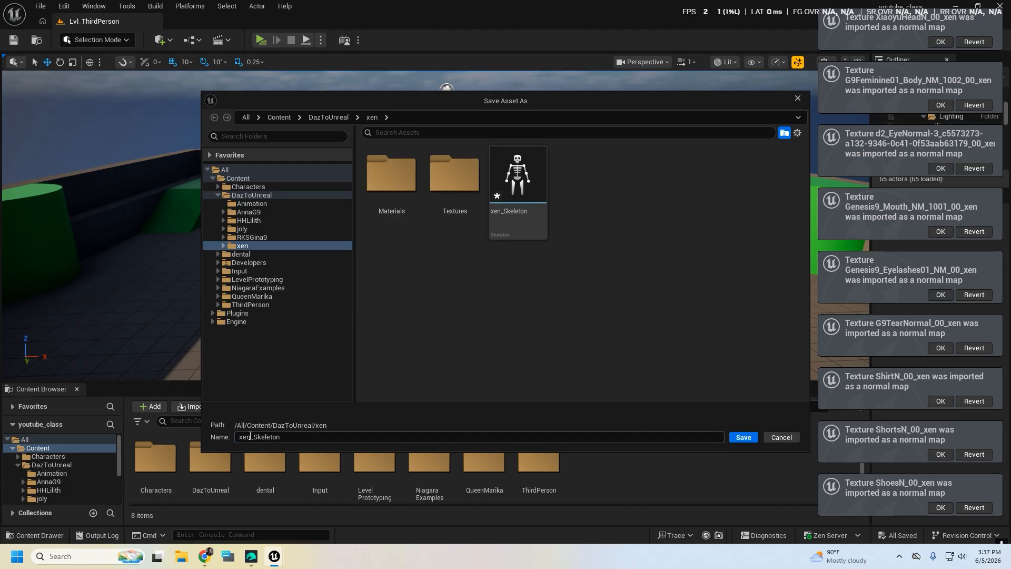
Save the new skeleton asset as xenEpic_Skeleton in the DazToUnreal/xen folder and close the import message log
{"action": "double_click", "coordinate": [295, 437]}
{"action": "left_click", "coordinate": [270, 437]}
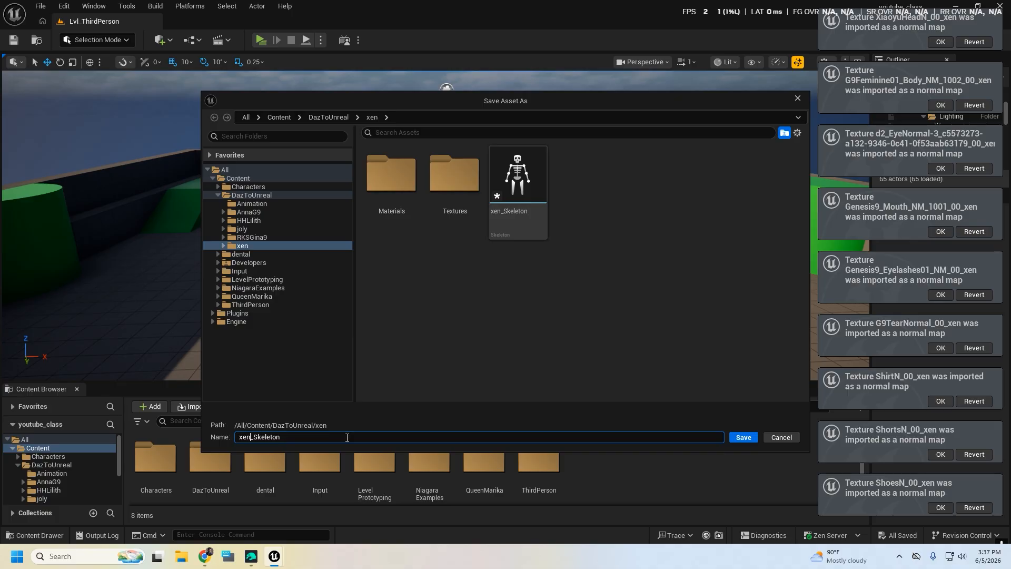
{"action": "type", "text": "Epic"}
{"action": "key", "text": "Return"}
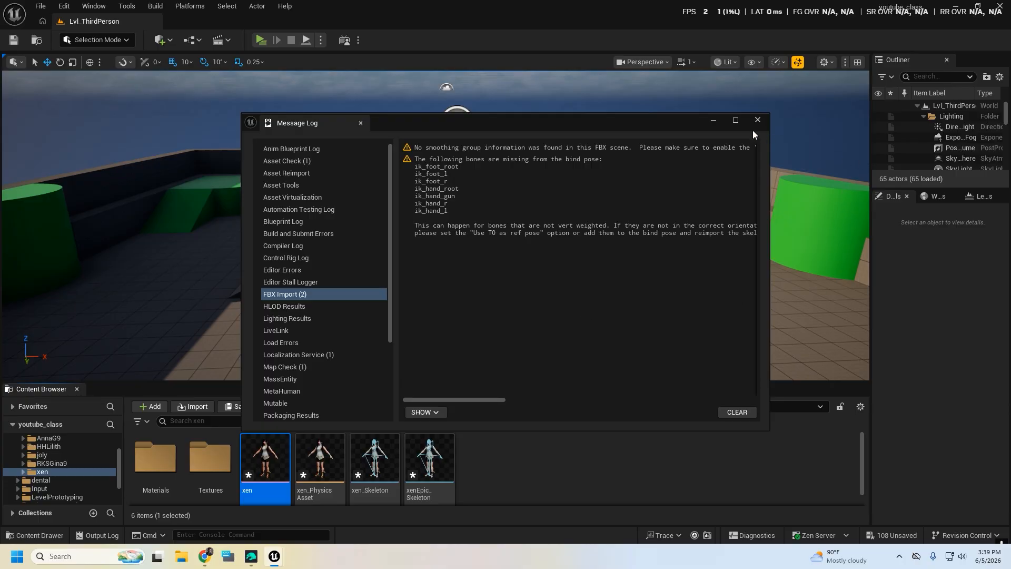
{"action": "left_click", "coordinate": [756, 121]}
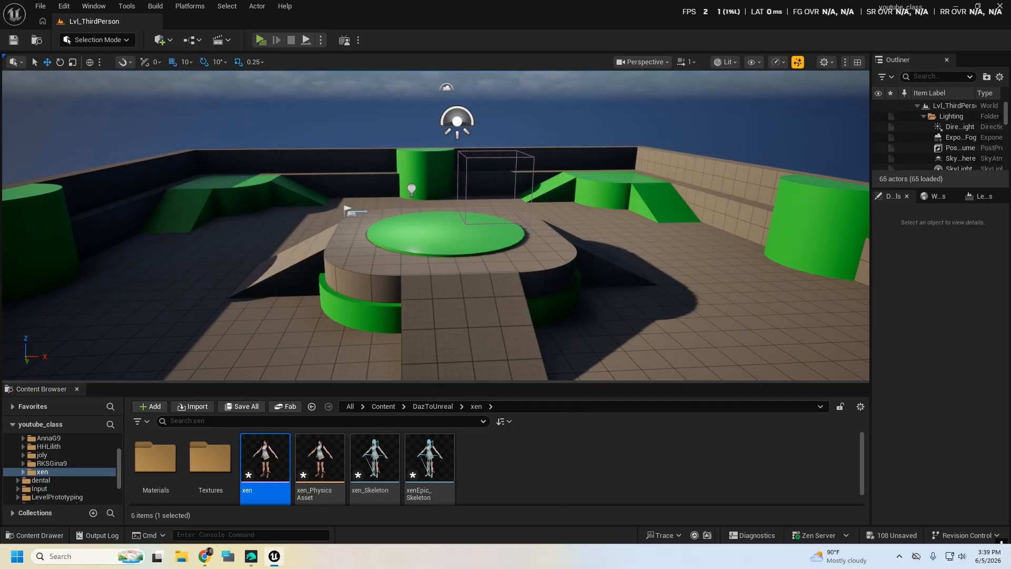
Open the imported xen skeletal mesh to inspect the character's appearance, and close its editor
{"action": "right_click_drag", "start_coordinate": [432, 316], "coordinate": [500, 256]}
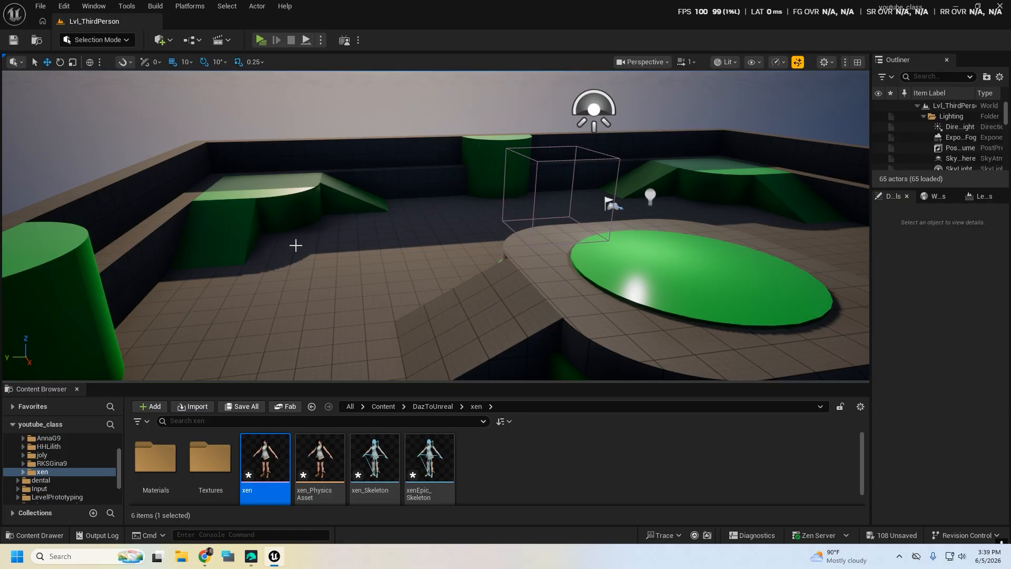
{"action": "right_click_drag", "start_coordinate": [296, 246], "coordinate": [329, 235]}
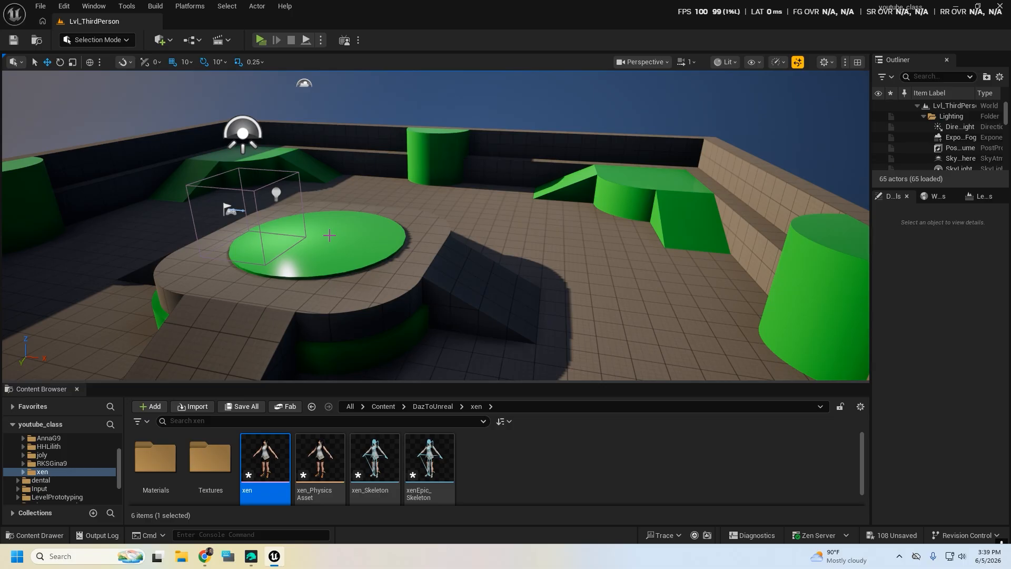
{"action": "right_click_drag", "start_coordinate": [329, 235], "coordinate": [649, 247]}
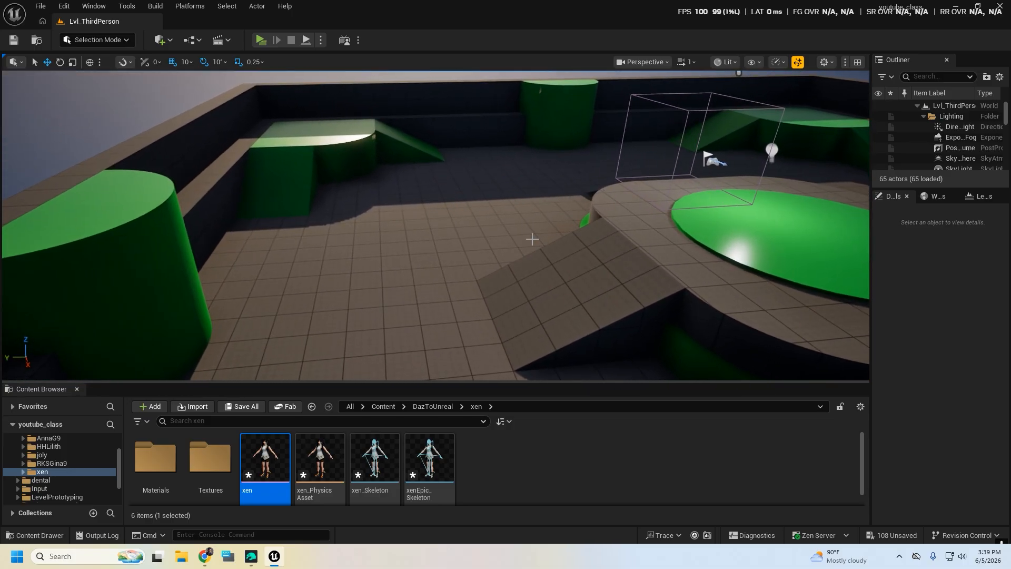
{"action": "double_click", "coordinate": [265, 458]}
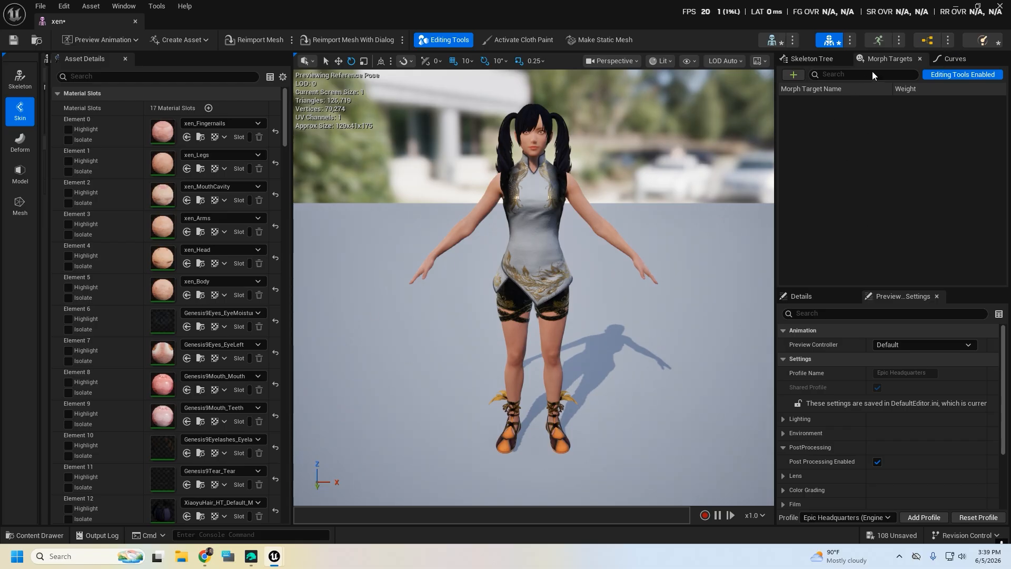
{"action": "left_click", "coordinate": [999, 6]}
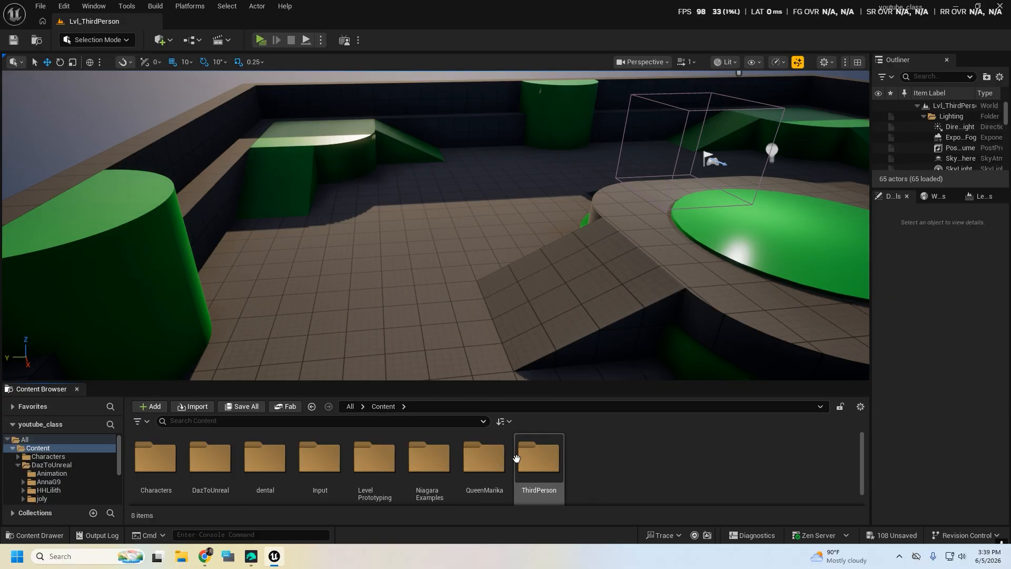
Open the BP_ThirdPersonCharacter blueprint from ThirdPerson/Blueprints and show its 3D preview
{"action": "scroll", "coordinate": [540, 452], "scroll_direction": "down", "scroll_amount": 1}
{"action": "double_click", "coordinate": [539, 448]}
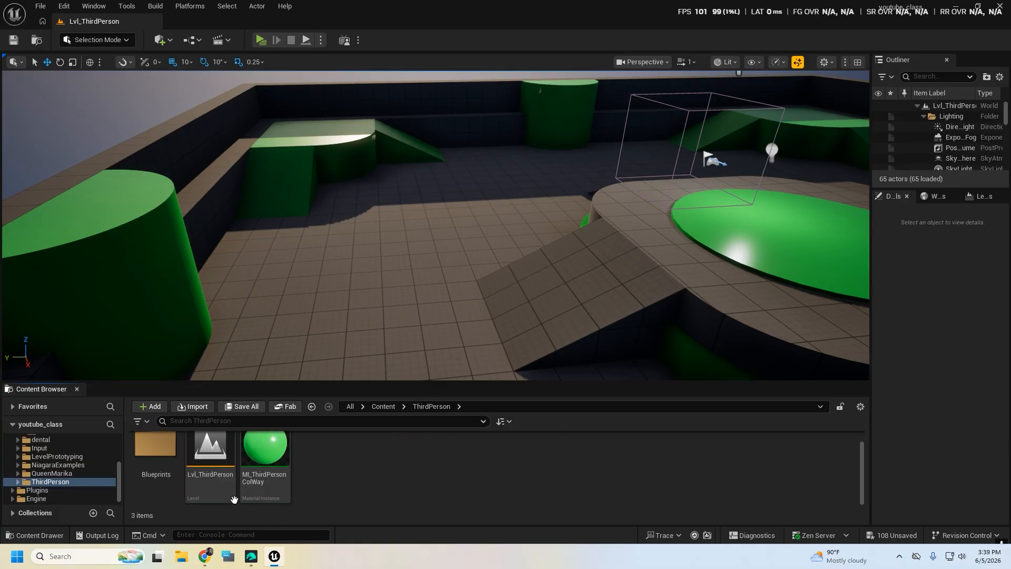
{"action": "double_click", "coordinate": [156, 462]}
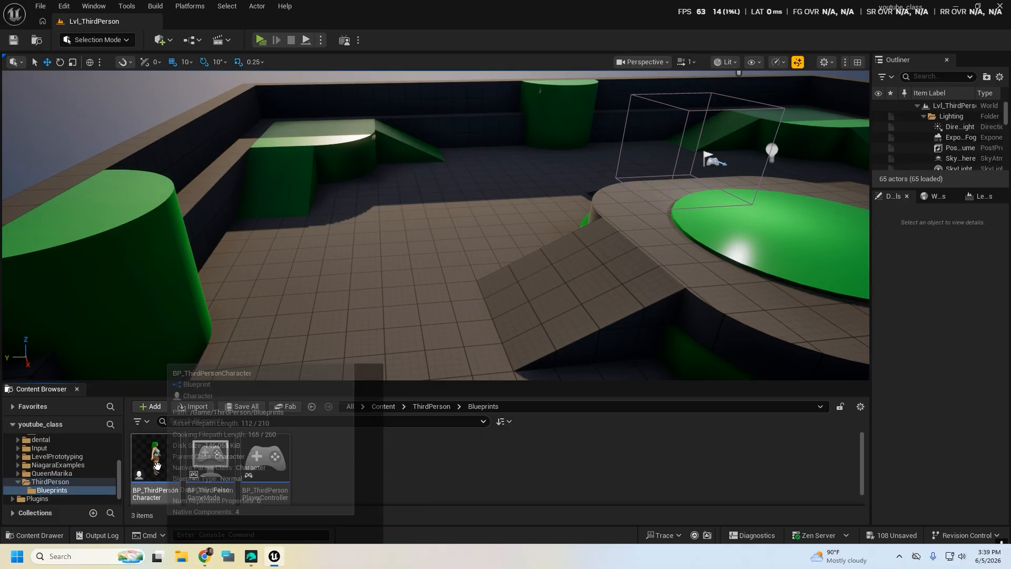
{"action": "double_click", "coordinate": [157, 465]}
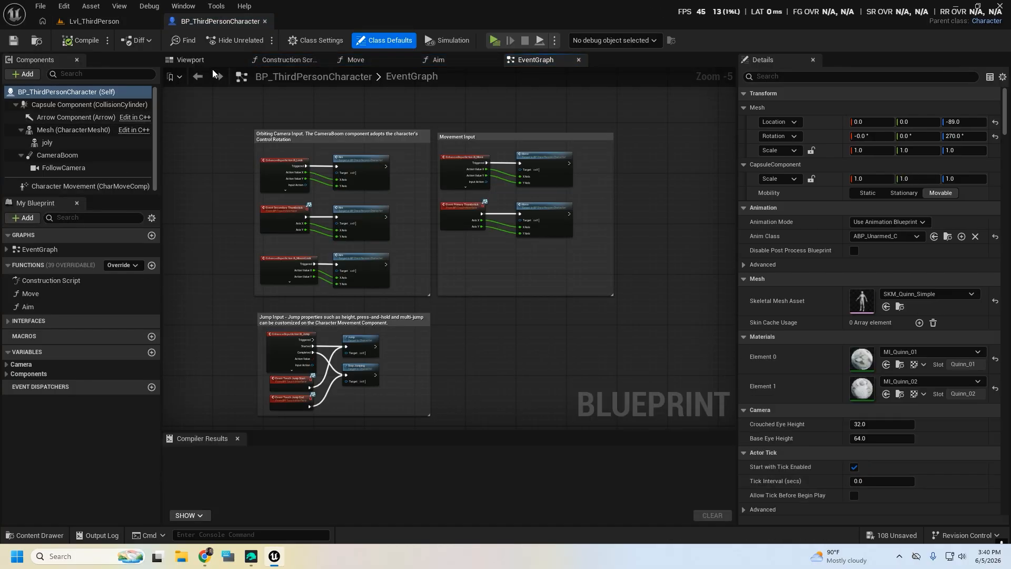
{"action": "left_click", "coordinate": [200, 64]}
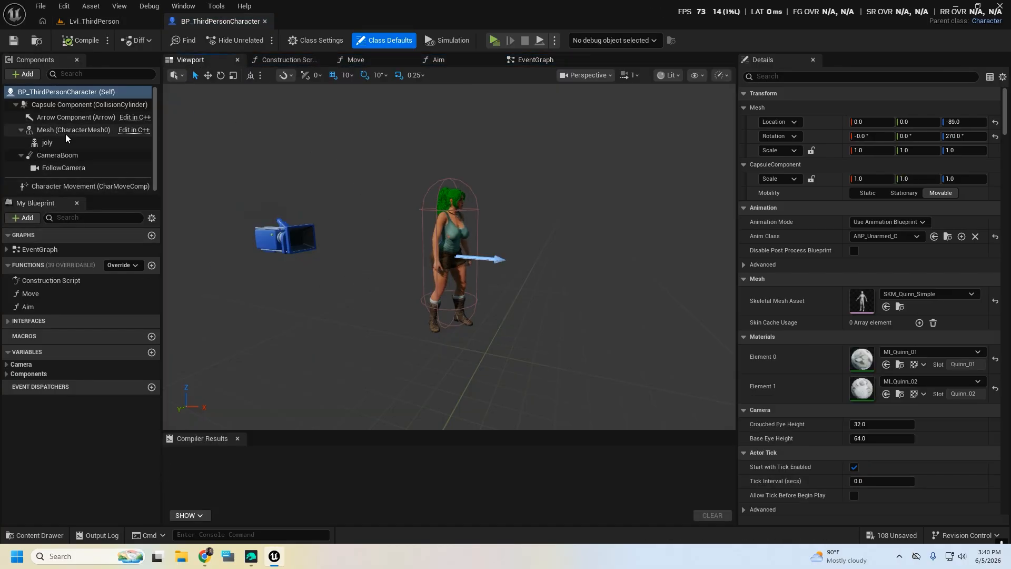
Make the blueprint's Mesh (CharacterMesh0) component visible by enabling its Visible rendering option
{"action": "left_click", "coordinate": [47, 143]}
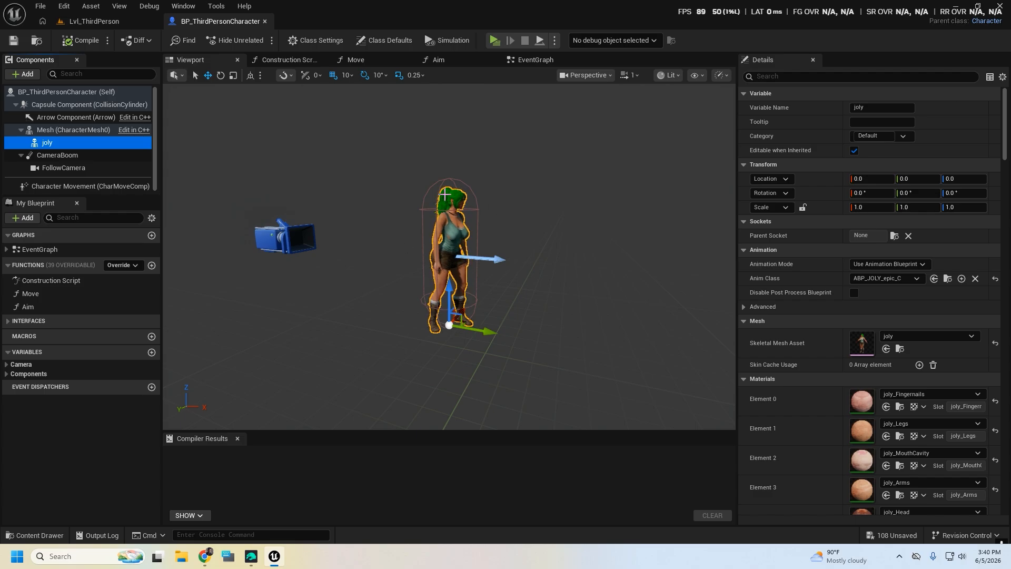
{"action": "left_click", "coordinate": [51, 131]}
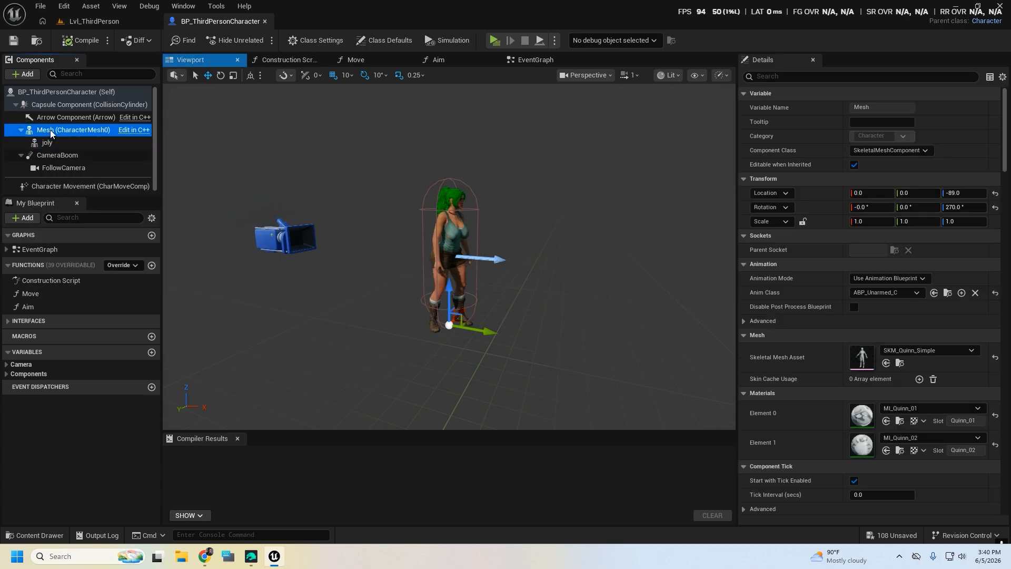
{"action": "left_click", "coordinate": [780, 79]}
{"action": "type", "text": "vis"}
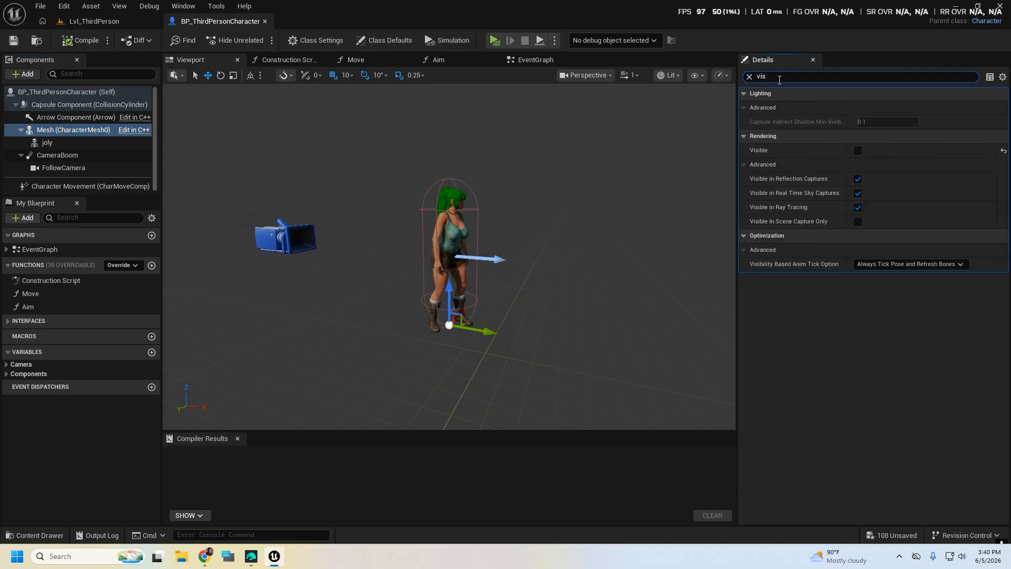
{"action": "left_click", "coordinate": [858, 151]}
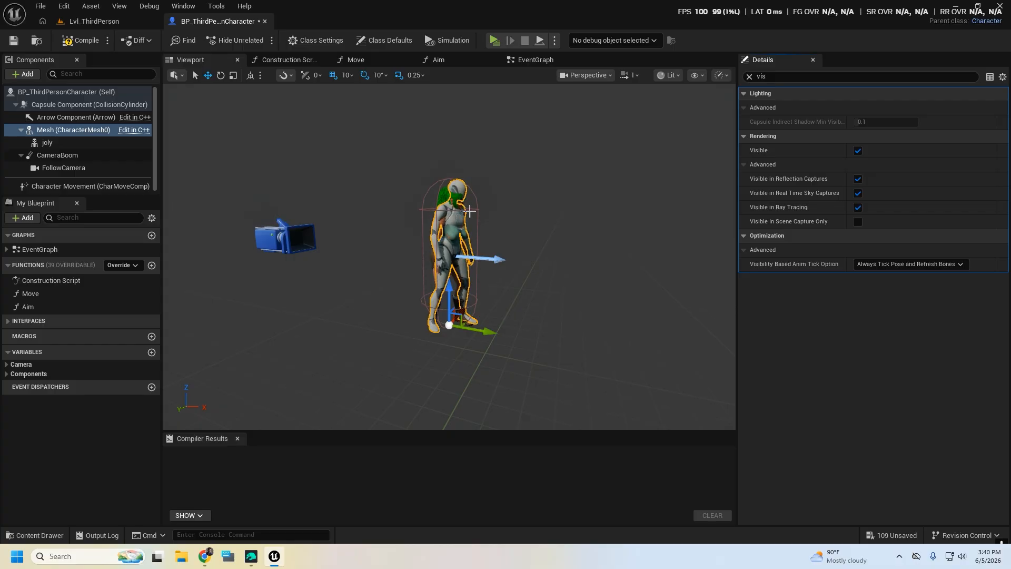
Delete the joly mesh component from the character blueprint and select the Mesh (CharacterMesh0) component
{"action": "left_click", "coordinate": [53, 143]}
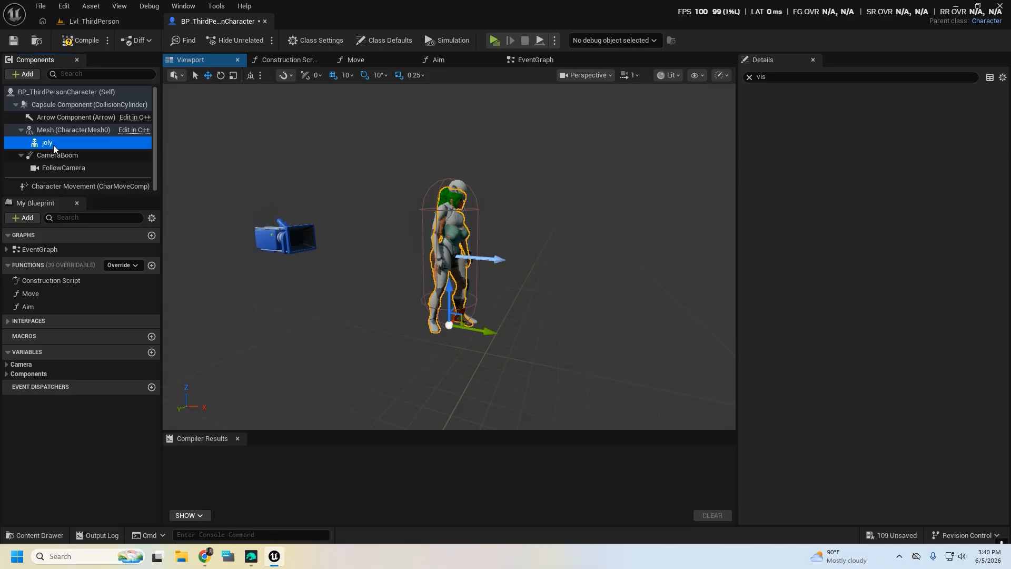
{"action": "key", "text": "Delete"}
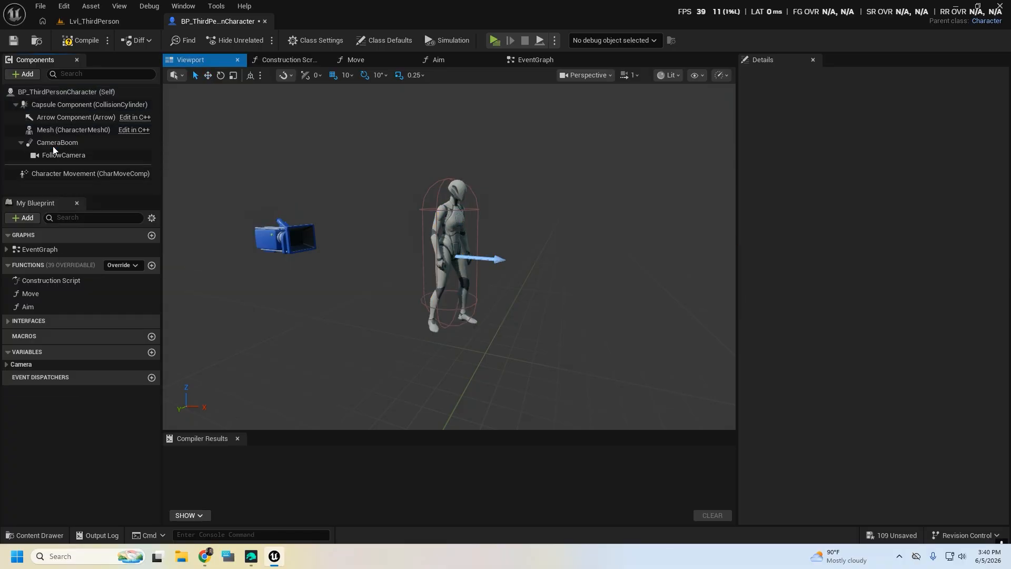
{"action": "left_click", "coordinate": [56, 132]}
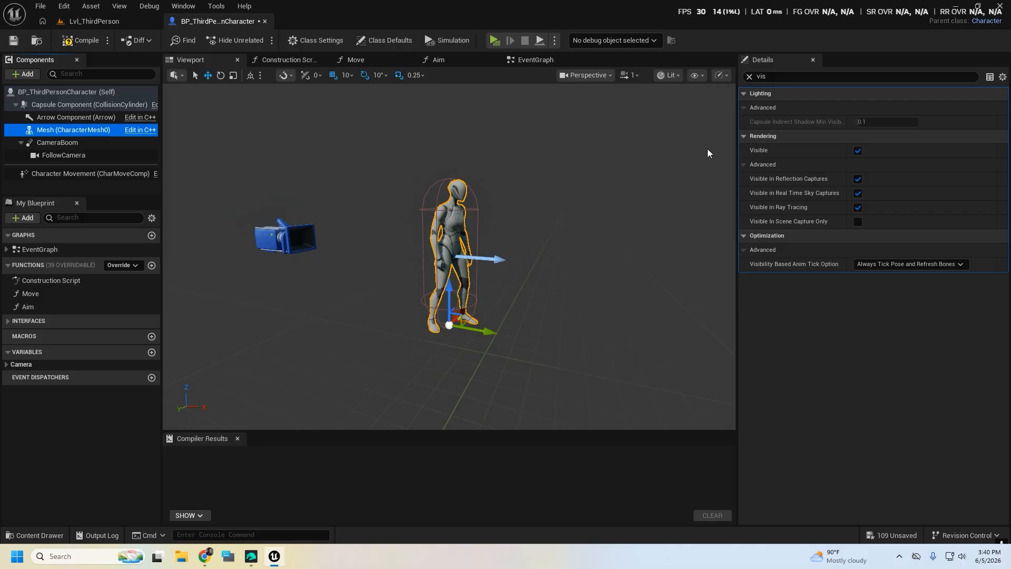
Assign the xen skeletal mesh as the Skeletal Mesh Asset of the Mesh (CharacterMesh0) component
{"action": "left_click", "coordinate": [749, 77]}
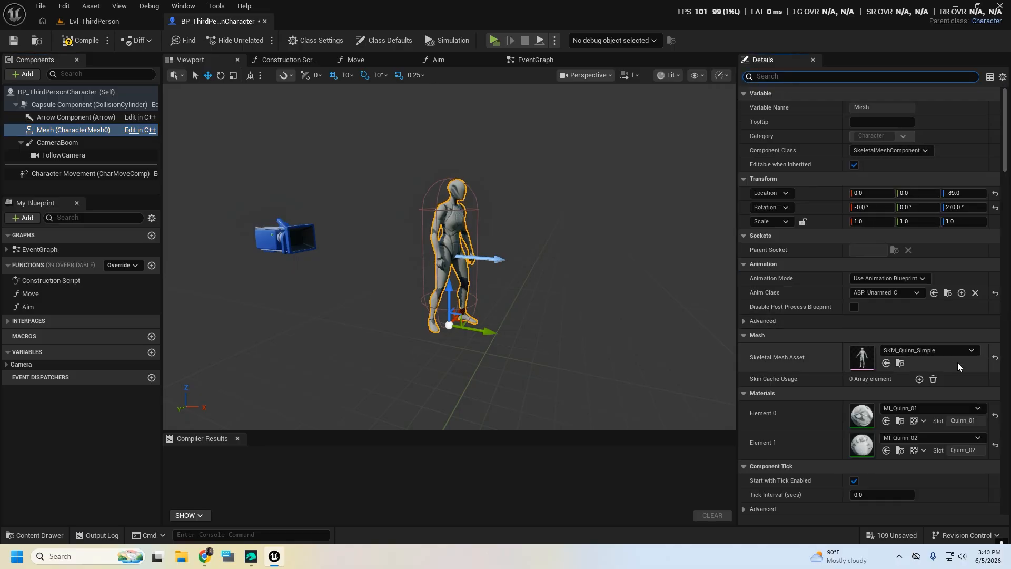
{"action": "left_click", "coordinate": [971, 351]}
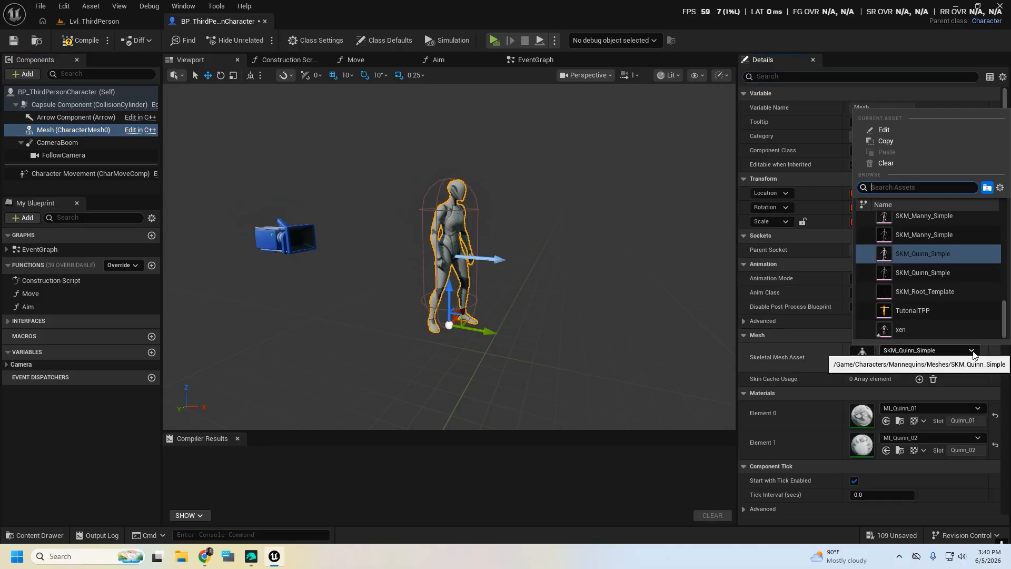
{"action": "type", "text": "xen"}
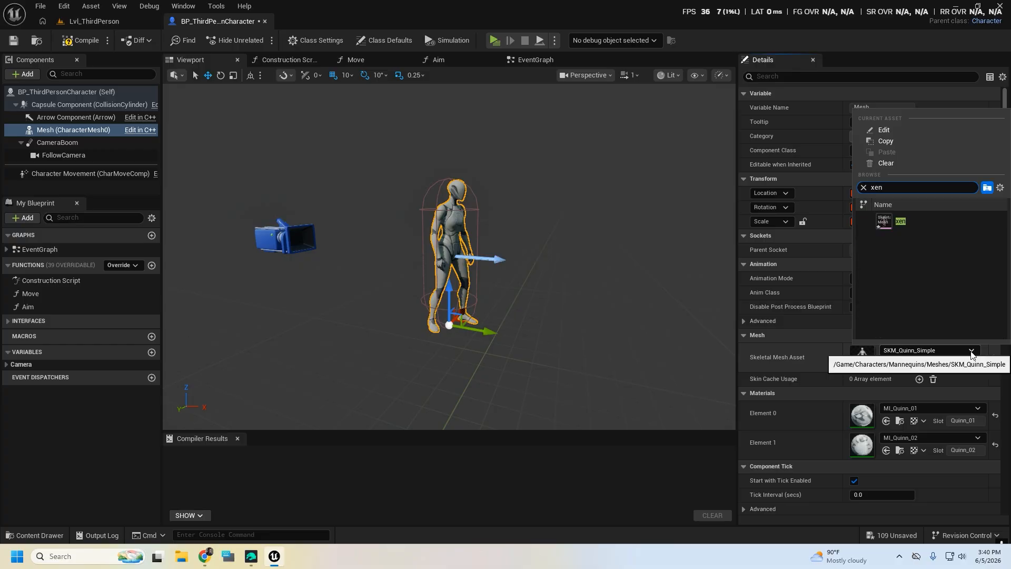
{"action": "left_click", "coordinate": [898, 221]}
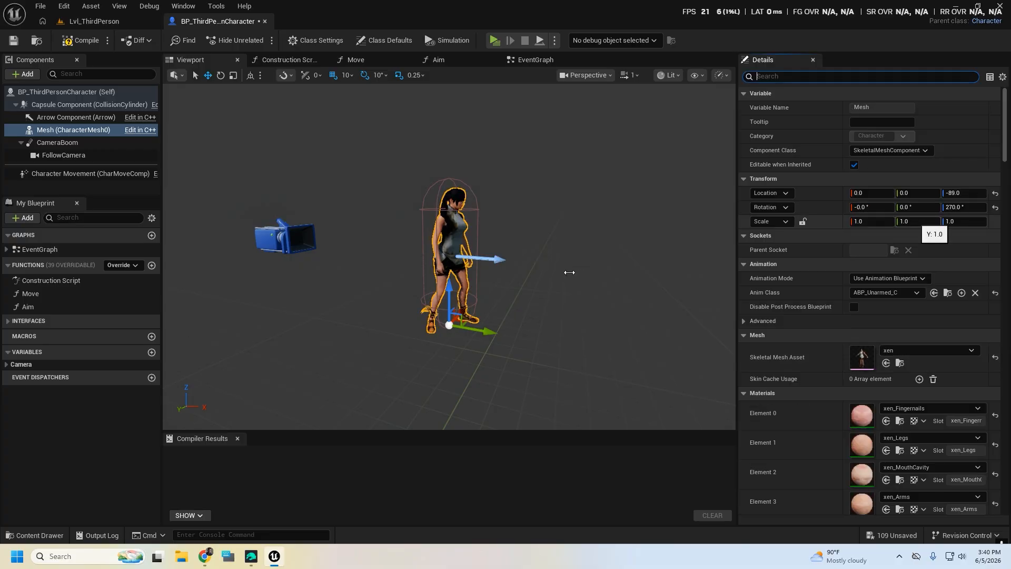
Examine the xen character's face, outfit and pose from the front in the blueprint's 3D preview
{"action": "key", "text": "d"}
{"action": "mouse_move", "coordinate": [569, 272]}
{"action": "right_mouse_down"}
{"action": "mouse_move", "coordinate": [438, 269]}
{"action": "mouse_move", "coordinate": [527, 287]}
{"action": "mouse_move", "coordinate": [519, 284]}
{"action": "mouse_move", "coordinate": [559, 274]}
{"action": "right_mouse_up"}
{"action": "key", "text": "w"}
{"action": "key", "text": "s"}
{"action": "key", "text": "w"}
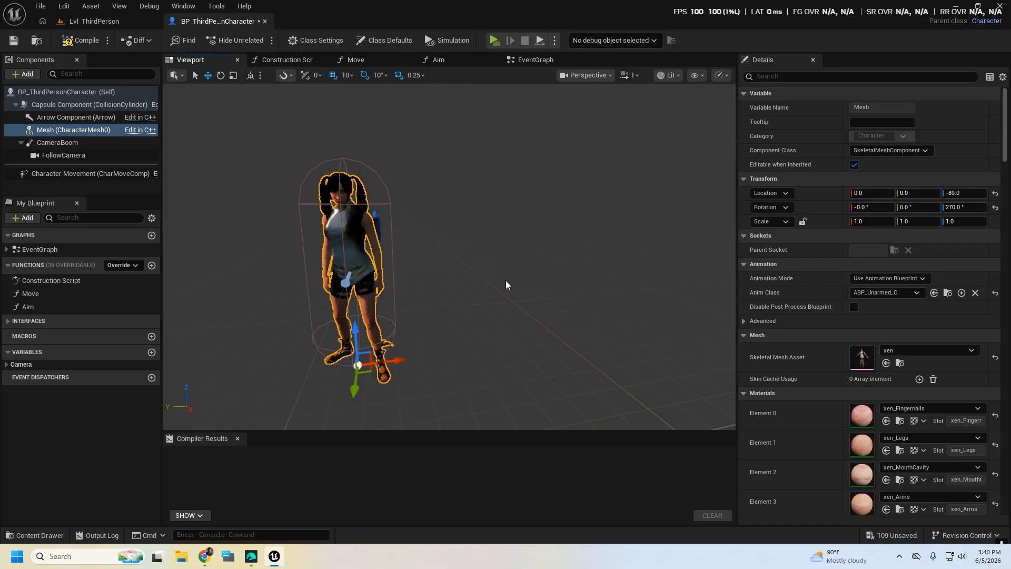
{"action": "mouse_move", "coordinate": [505, 280]}
{"action": "right_mouse_down"}
{"action": "mouse_move", "coordinate": [548, 280]}
{"action": "mouse_move", "coordinate": [487, 284]}
{"action": "mouse_move", "coordinate": [501, 288]}
{"action": "mouse_move", "coordinate": [497, 268]}
{"action": "right_mouse_up"}
{"action": "key", "text": "w"}
{"action": "key", "text": "s"}
{"action": "key", "text": "w"}
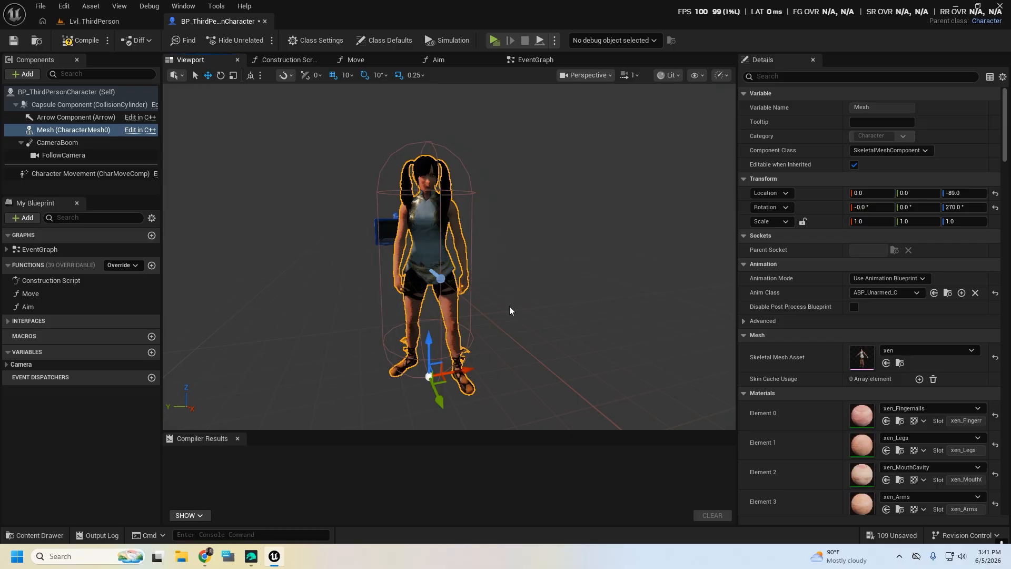
Compile the character blueprint and start a play session in the Lvl_ThirdPerson level
{"action": "left_click", "coordinate": [74, 43]}
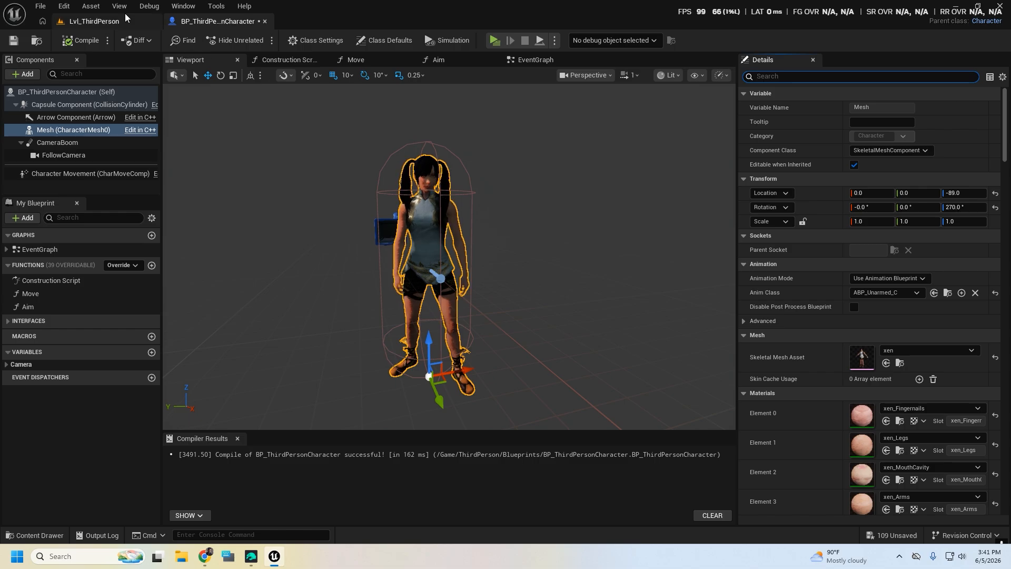
{"action": "left_click", "coordinate": [112, 24]}
{"action": "mouse_move", "coordinate": [413, 197]}
{"action": "right_mouse_down"}
{"action": "mouse_move", "coordinate": [468, 232]}
{"action": "mouse_move", "coordinate": [421, 182]}
{"action": "right_mouse_up"}
{"action": "left_click", "coordinate": [259, 41]}
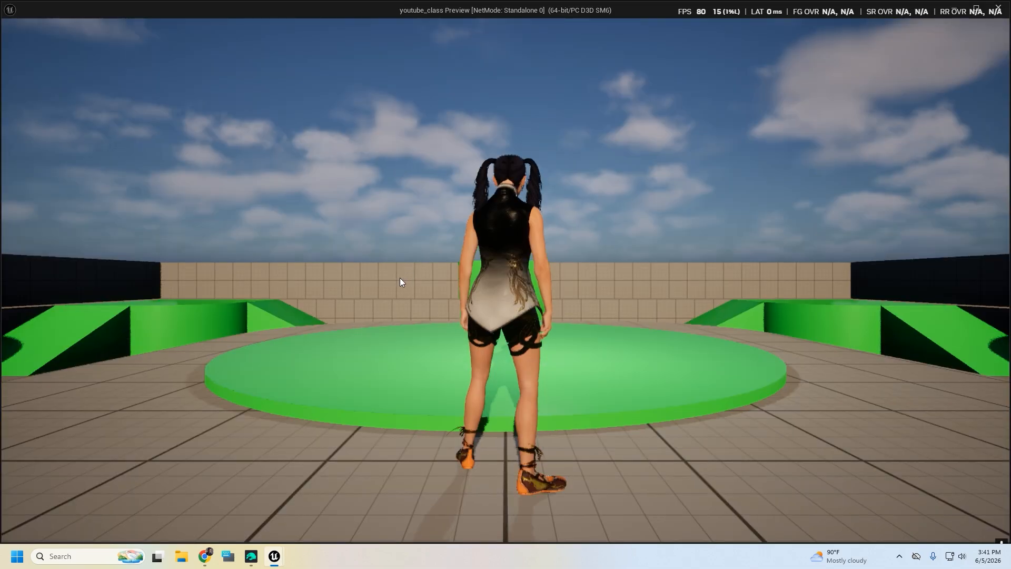
Test the character's running, jumping and turning in the level, and end the play session
{"action": "key", "text": "w"}
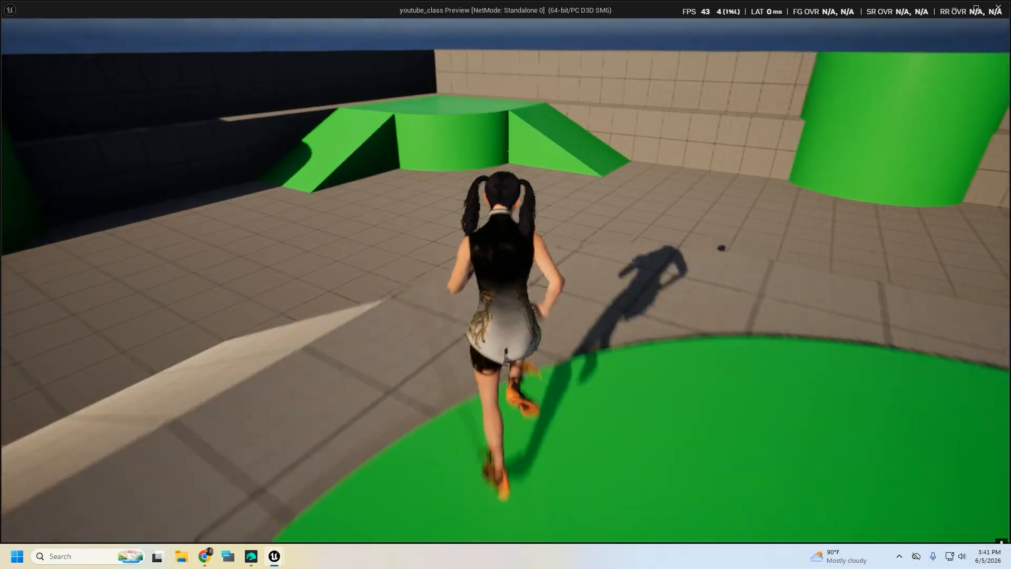
{"action": "key", "text": "space"}
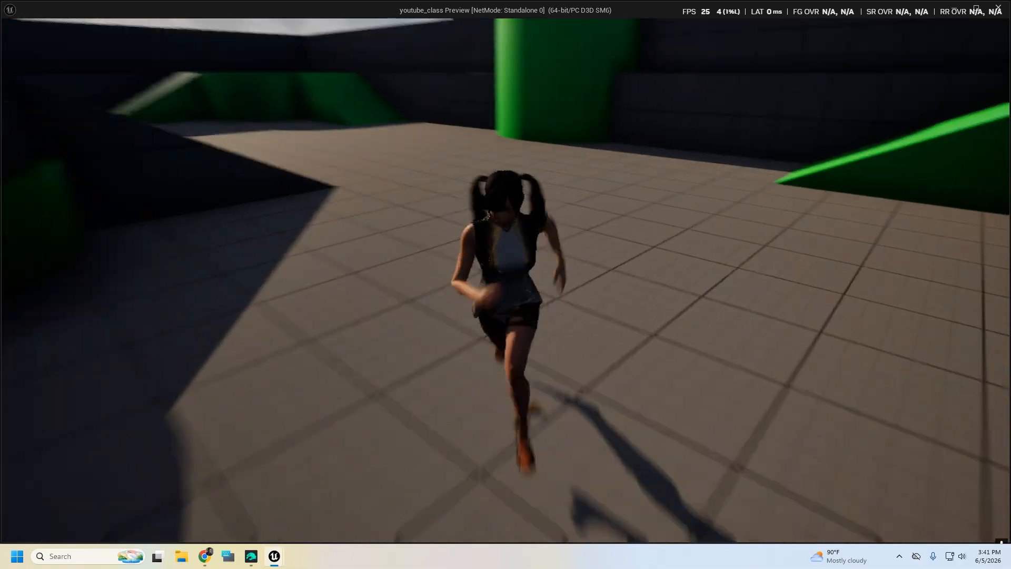
{"action": "key", "text": "w"}
{"action": "key", "text": "w"}
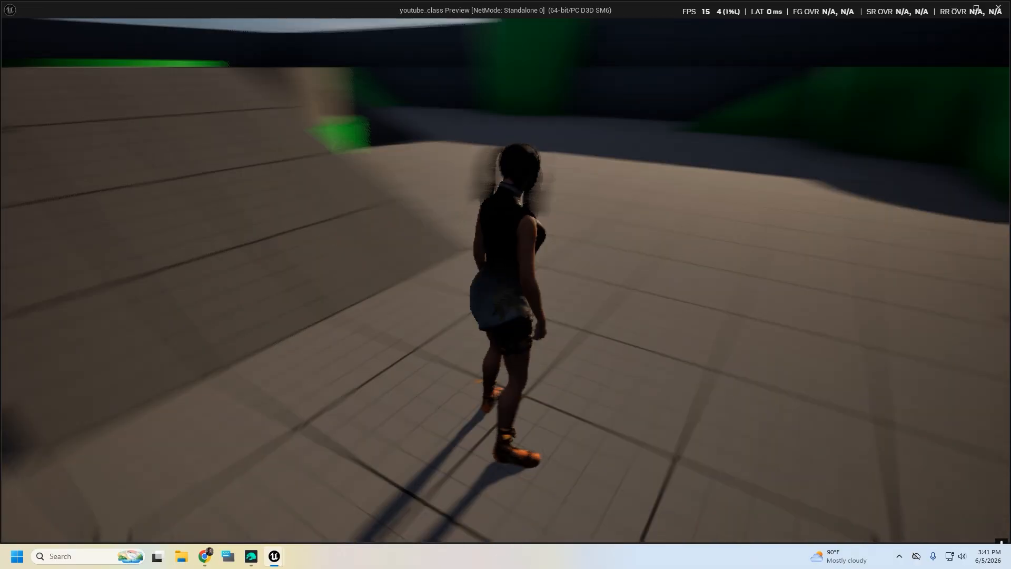
{"action": "key", "text": "d"}
{"action": "key", "text": "w"}
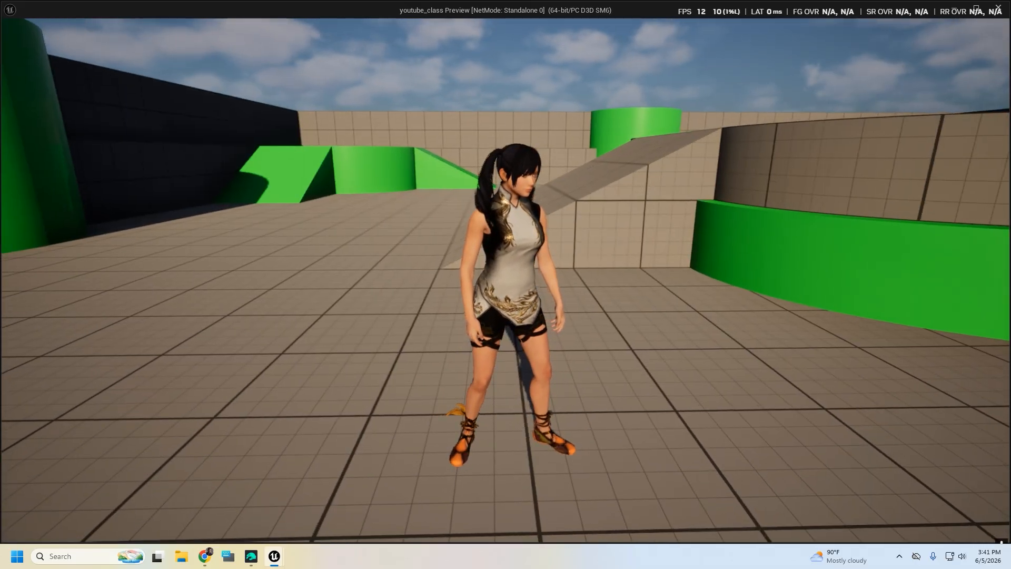
{"action": "key", "text": "Escape"}
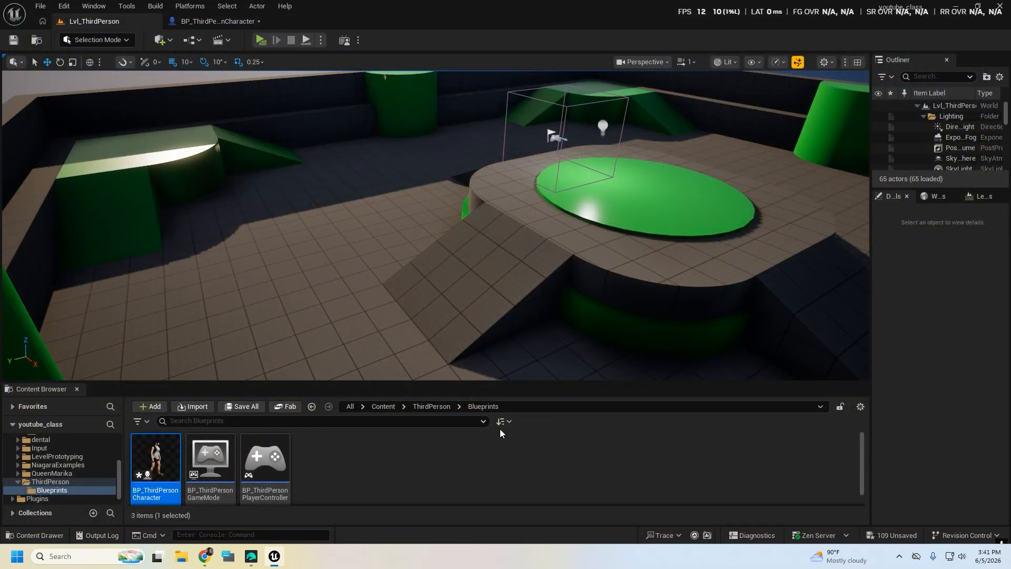
Open the ABP_Unarmed animation blueprint assigned to the character's Mesh component and look over its Main States graph
{"action": "double_click", "coordinate": [157, 456]}
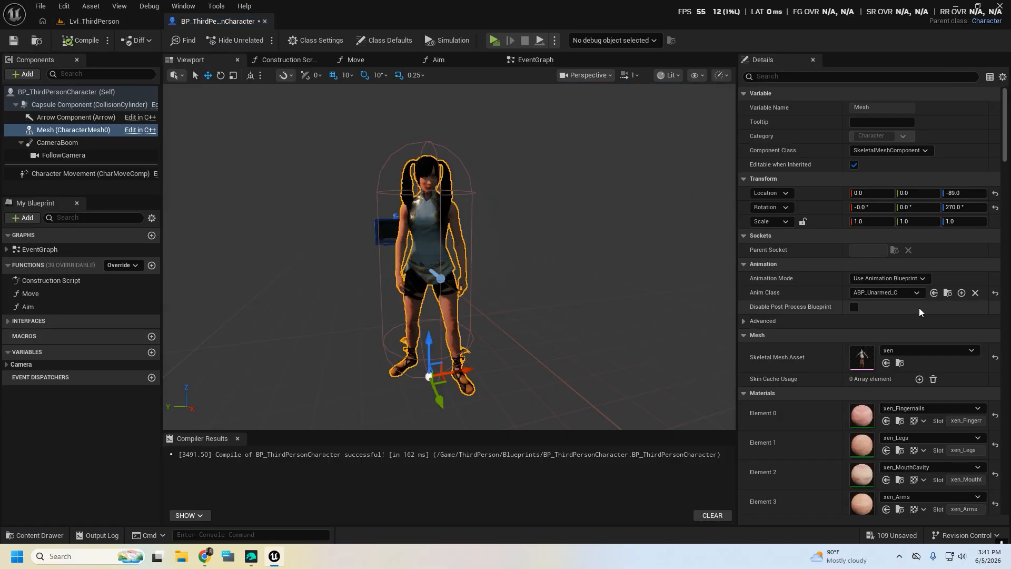
{"action": "left_click", "coordinate": [949, 292]}
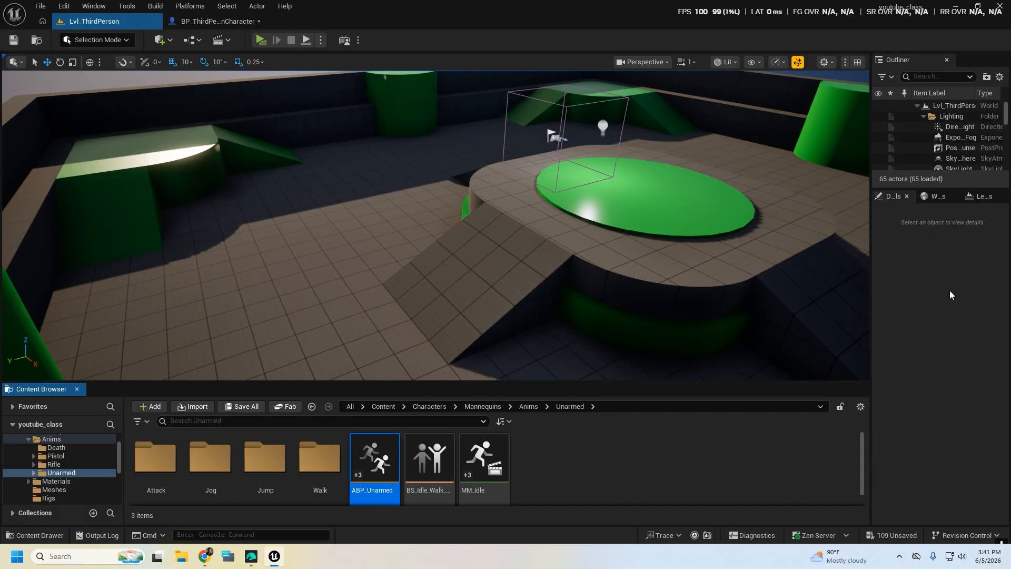
{"action": "double_click", "coordinate": [383, 460]}
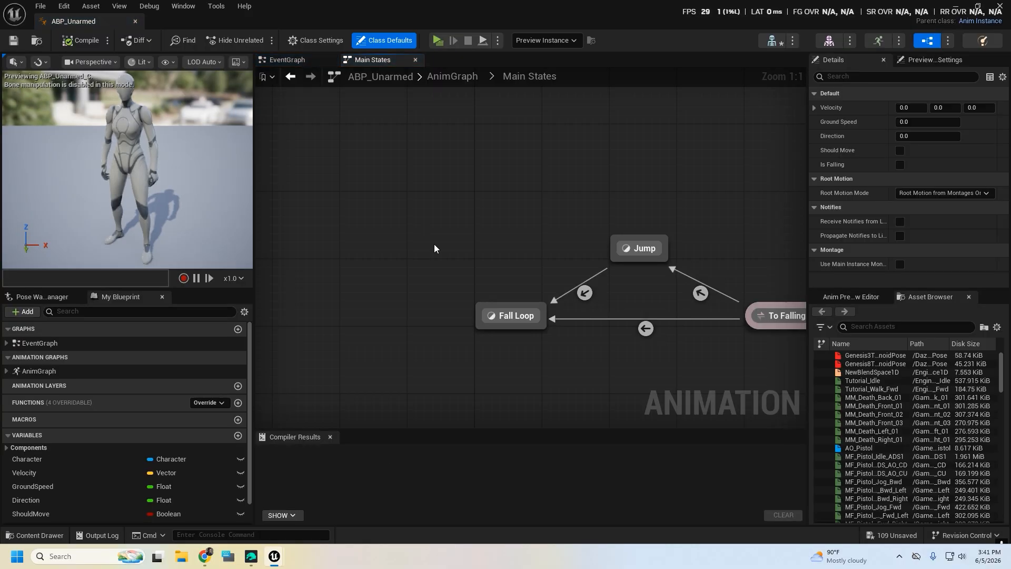
{"action": "scroll", "coordinate": [434, 244], "scroll_direction": "down", "scroll_amount": 3}
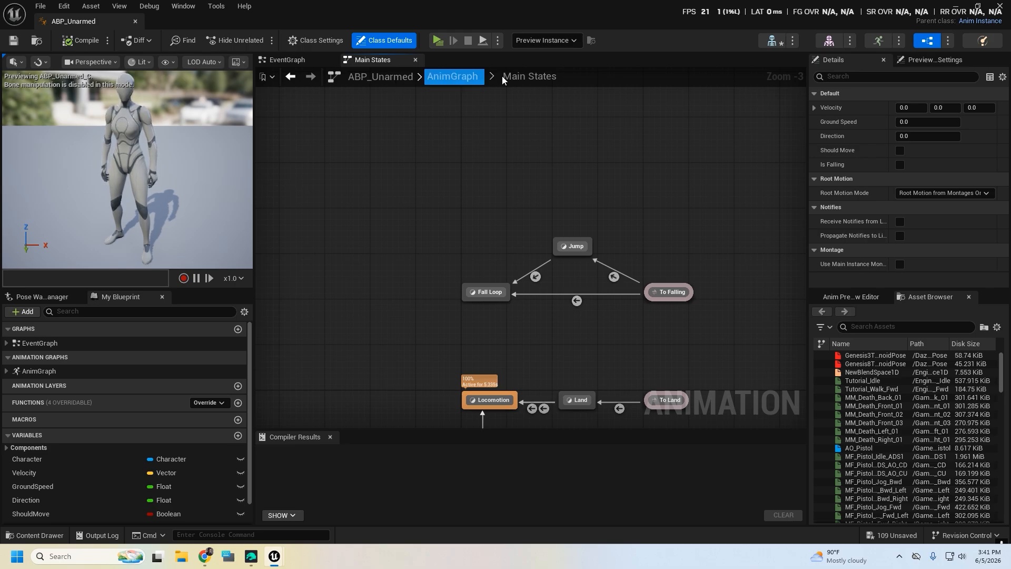
{"action": "right_click_drag", "start_coordinate": [377, 320], "coordinate": [350, 147]}
{"action": "scroll", "coordinate": [538, 300], "scroll_direction": "up", "scroll_amount": 2}
{"action": "right_click_drag", "start_coordinate": [535, 300], "coordinate": [504, 354]}
{"action": "scroll", "coordinate": [352, 335], "scroll_direction": "down", "scroll_amount": 2}
{"action": "scroll", "coordinate": [504, 354], "scroll_direction": "up", "scroll_amount": 2}
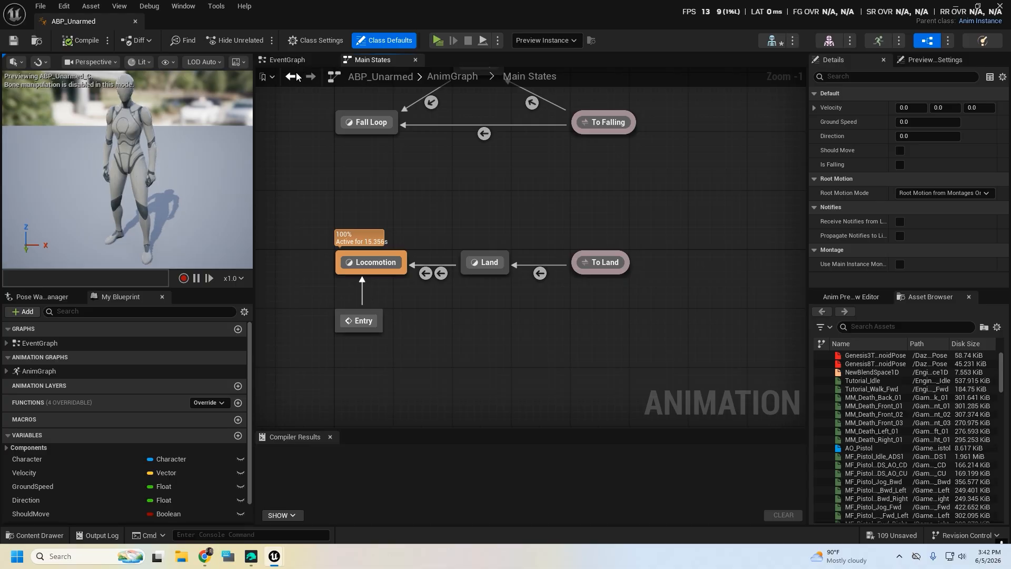
Open the AnimGraph and move the Control Rig, NOT, Is Falling and Output Pose nodes away from the DefaultSlot node to make room
{"action": "double_click", "coordinate": [31, 371]}
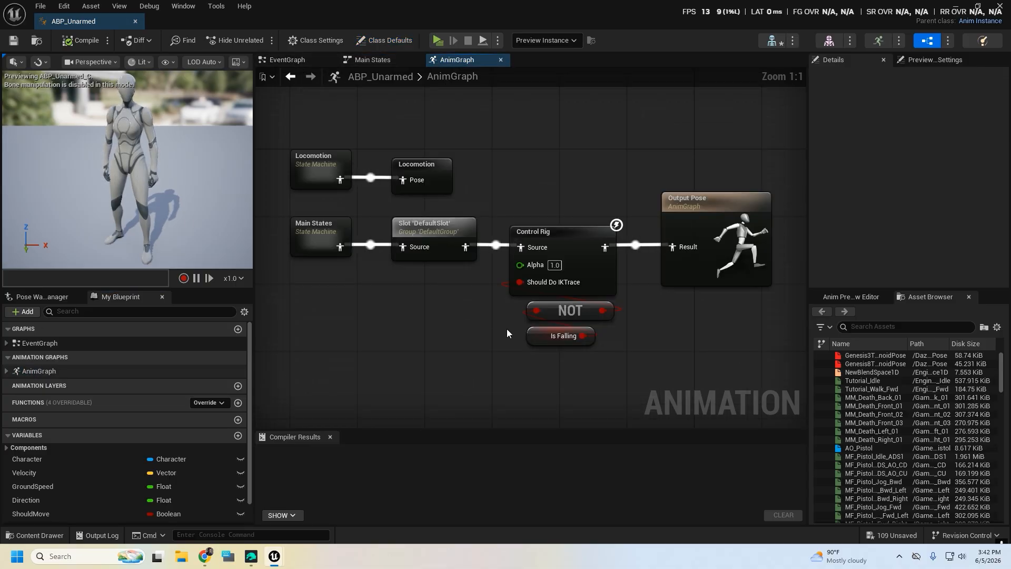
{"action": "right_click_drag", "start_coordinate": [507, 330], "coordinate": [498, 299]}
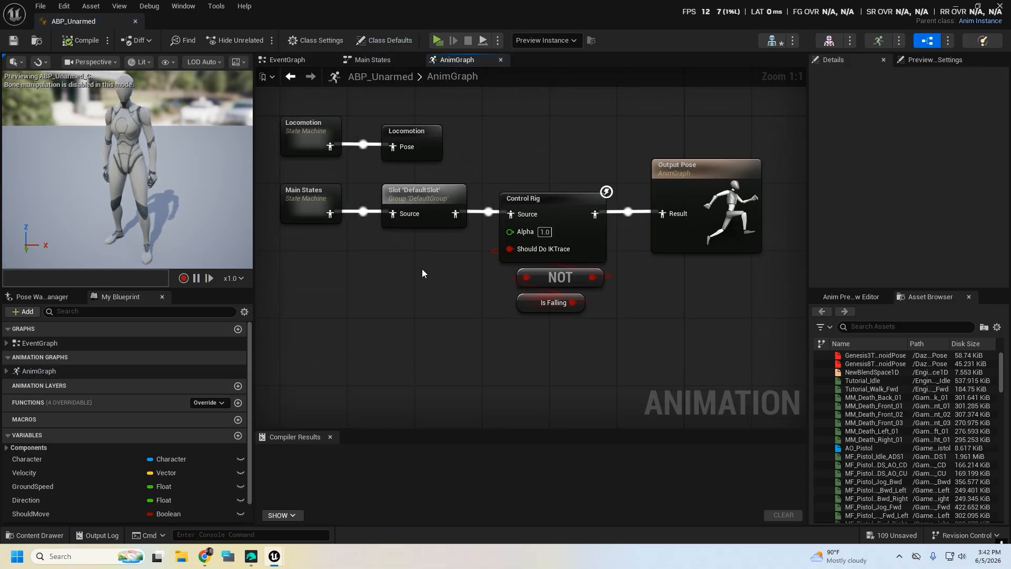
{"action": "scroll", "coordinate": [419, 290], "scroll_direction": "down", "scroll_amount": 1}
{"action": "right_click_drag", "start_coordinate": [426, 311], "coordinate": [411, 283]}
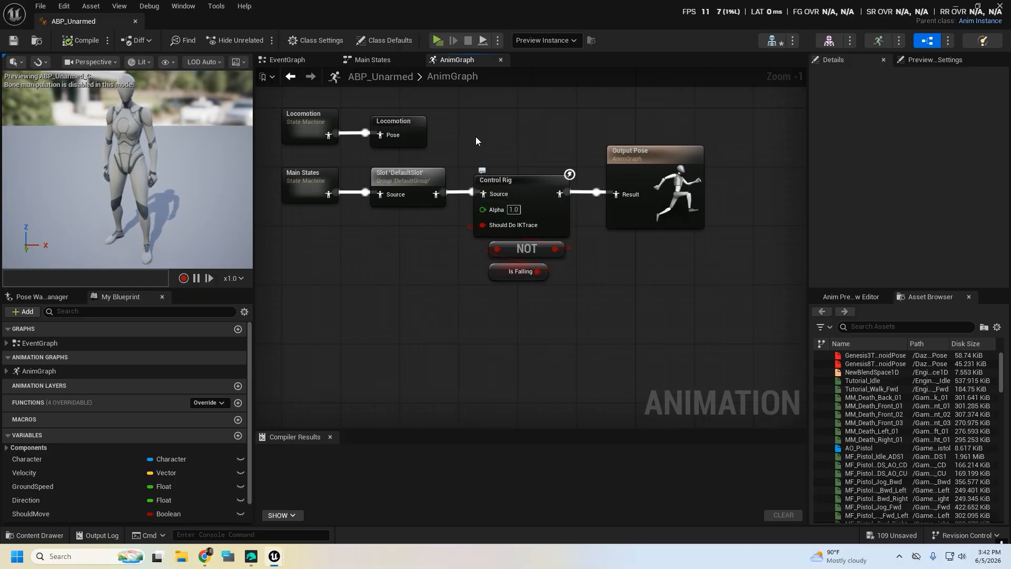
{"action": "left_click_drag", "start_coordinate": [490, 131], "coordinate": [726, 304]}
{"action": "left_click_drag", "start_coordinate": [685, 168], "coordinate": [956, 146]}
{"action": "right_click_drag", "start_coordinate": [432, 250], "coordinate": [612, 218]}
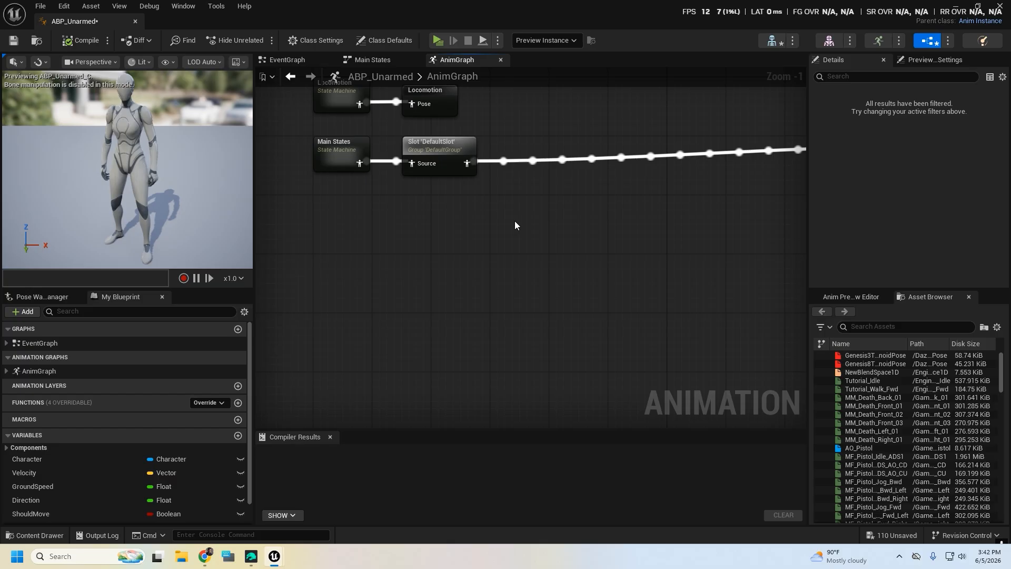
{"action": "right_click_drag", "start_coordinate": [577, 273], "coordinate": [522, 253]}
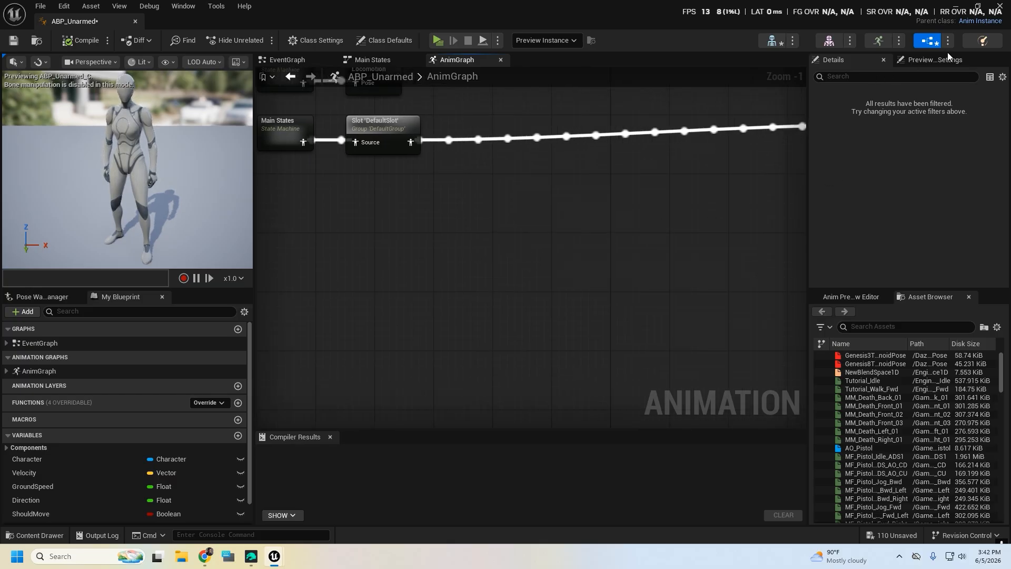
Set the animation blueprint's preview mesh to xen and apply it to the asset
{"action": "left_click", "coordinate": [919, 60]}
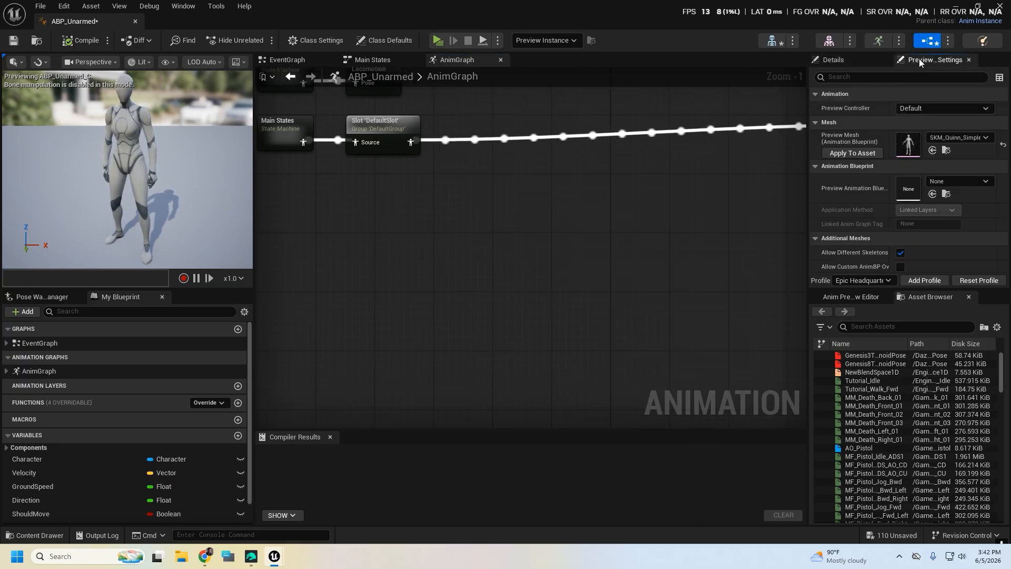
{"action": "left_click", "coordinate": [975, 138]}
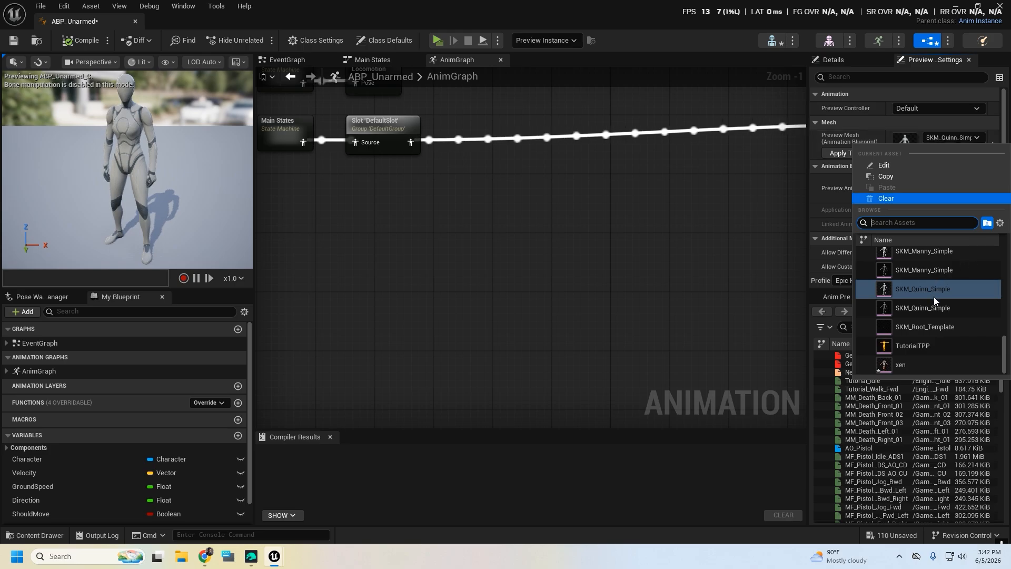
{"action": "scroll", "coordinate": [923, 302], "scroll_direction": "up", "scroll_amount": 2}
{"action": "scroll", "coordinate": [924, 316], "scroll_direction": "down", "scroll_amount": 2}
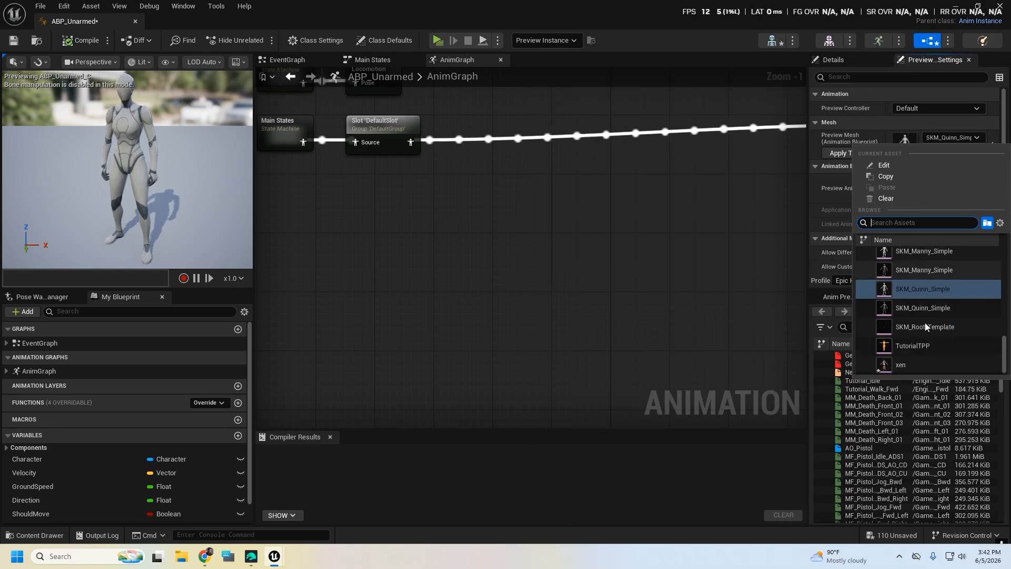
{"action": "left_click", "coordinate": [921, 365]}
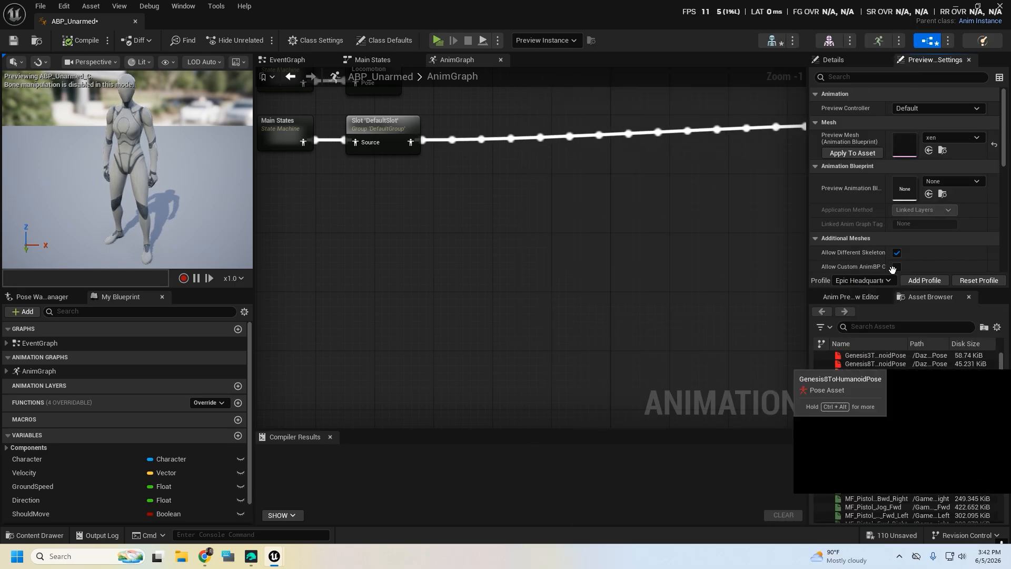
{"action": "left_click", "coordinate": [838, 154]}
{"action": "right_click_drag", "start_coordinate": [391, 227], "coordinate": [380, 264]}
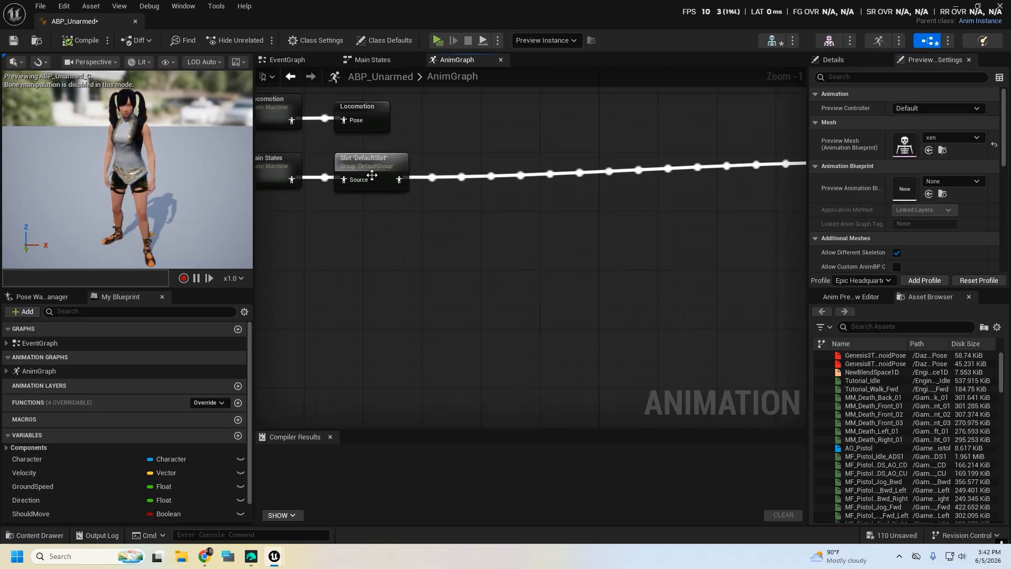
{"action": "left_click", "coordinate": [372, 160]}
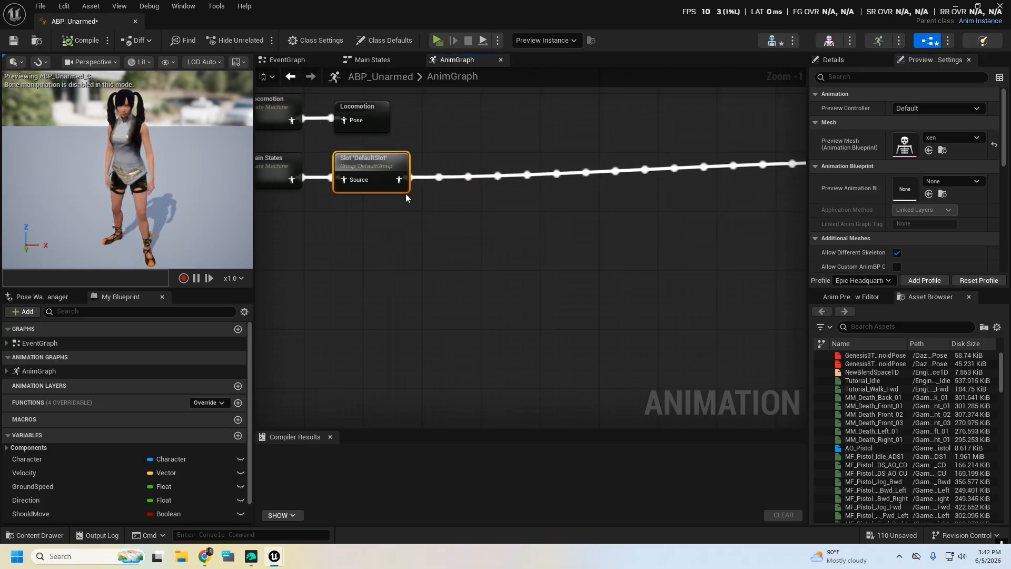
{"action": "left_click_drag", "start_coordinate": [398, 180], "coordinate": [472, 227]}
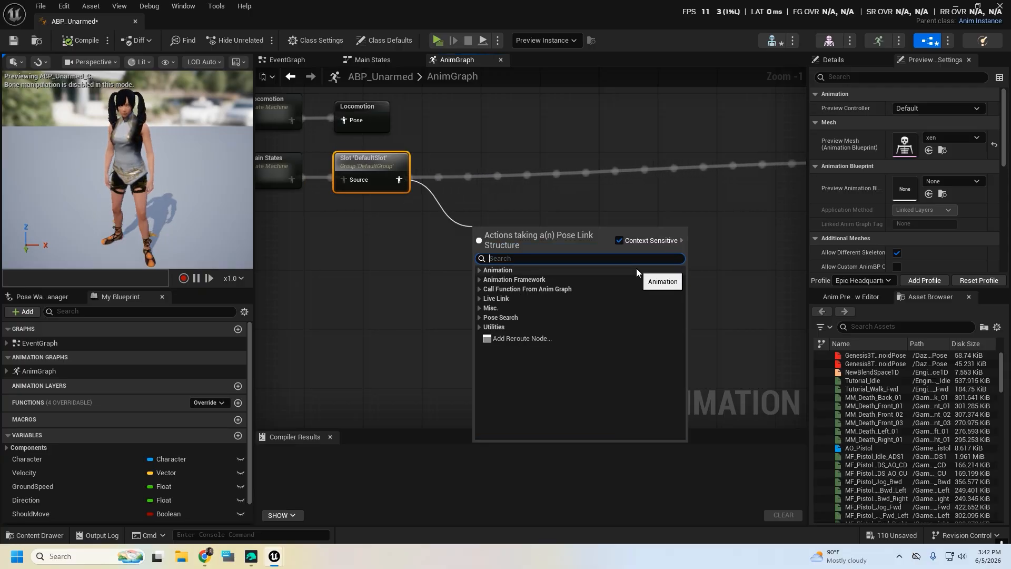
{"action": "type", "text": "ka"}
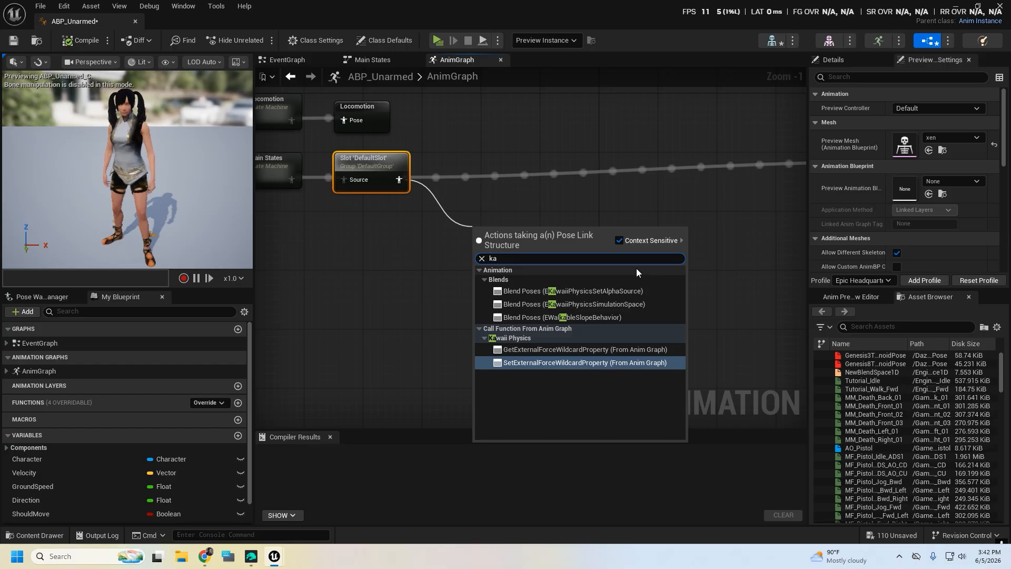
{"action": "type", "text": "wai"}
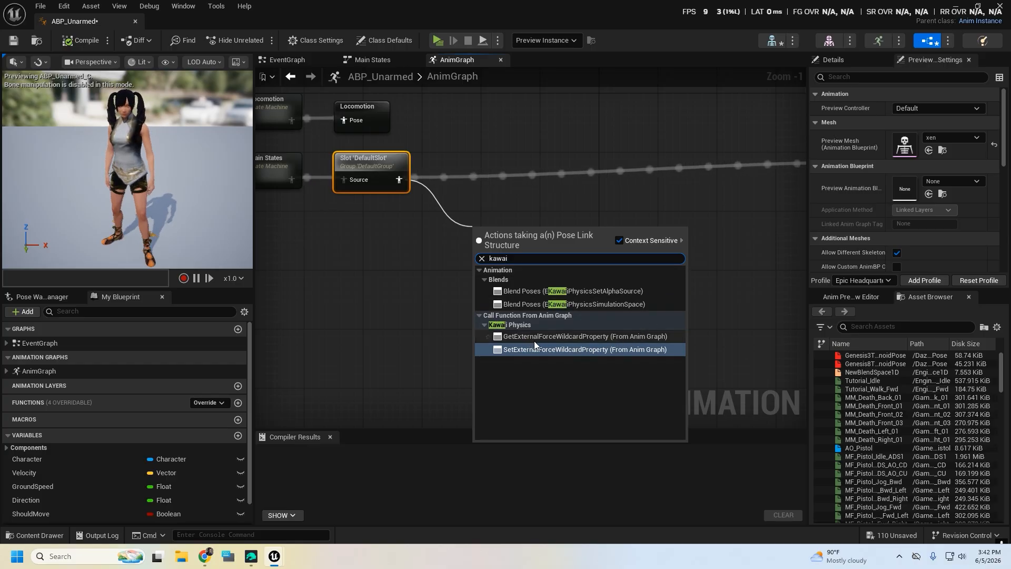
{"action": "left_click", "coordinate": [467, 206]}
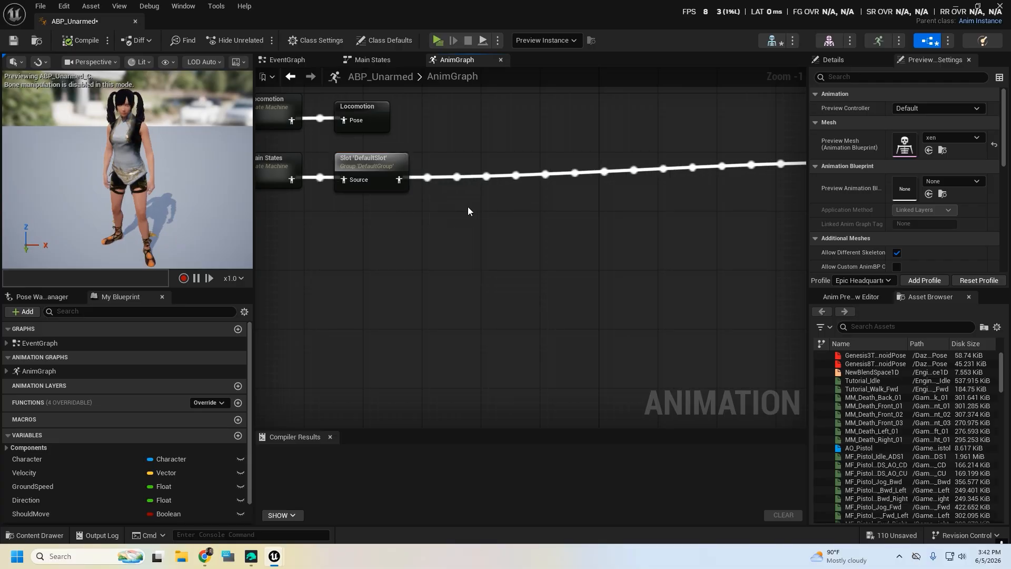
Add a Kawaii Physics node to the AnimGraph below the DefaultSlot output wire
{"action": "right_click", "coordinate": [468, 206]}
{"action": "type", "text": "kaw"}
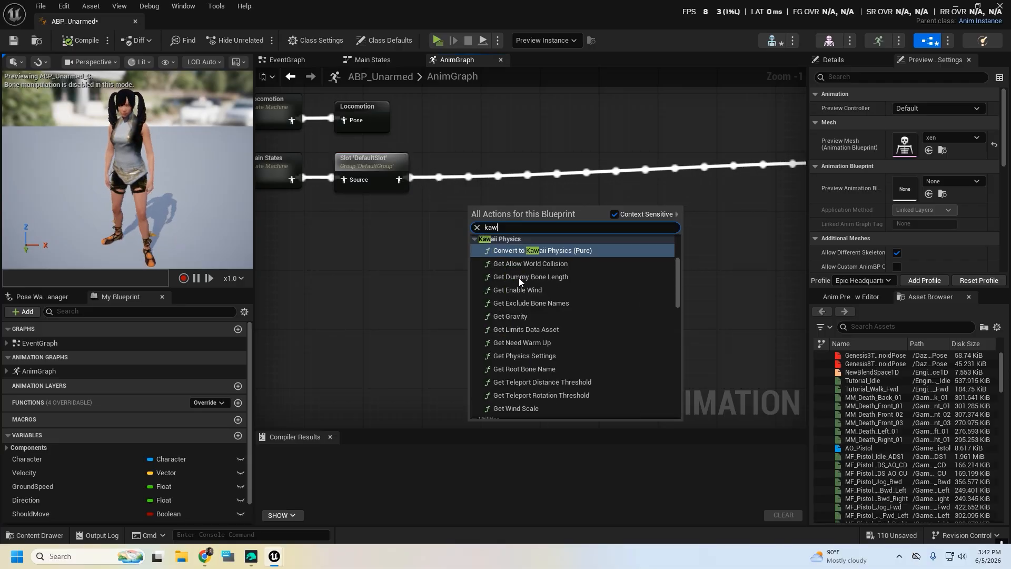
{"action": "scroll", "coordinate": [519, 277], "scroll_direction": "up", "scroll_amount": 2}
{"action": "scroll", "coordinate": [526, 287], "scroll_direction": "up", "scroll_amount": 1}
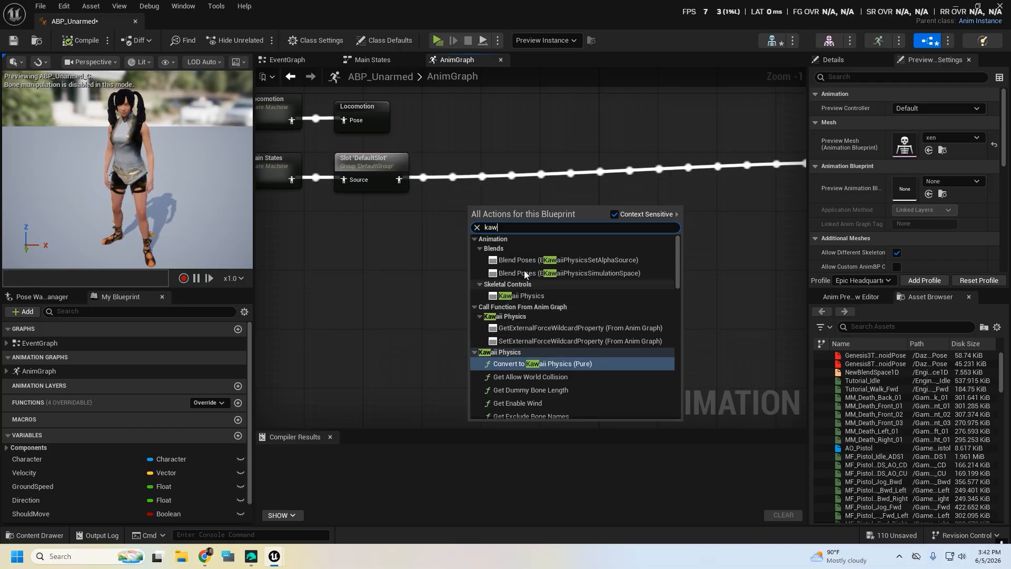
{"action": "left_click", "coordinate": [512, 296]}
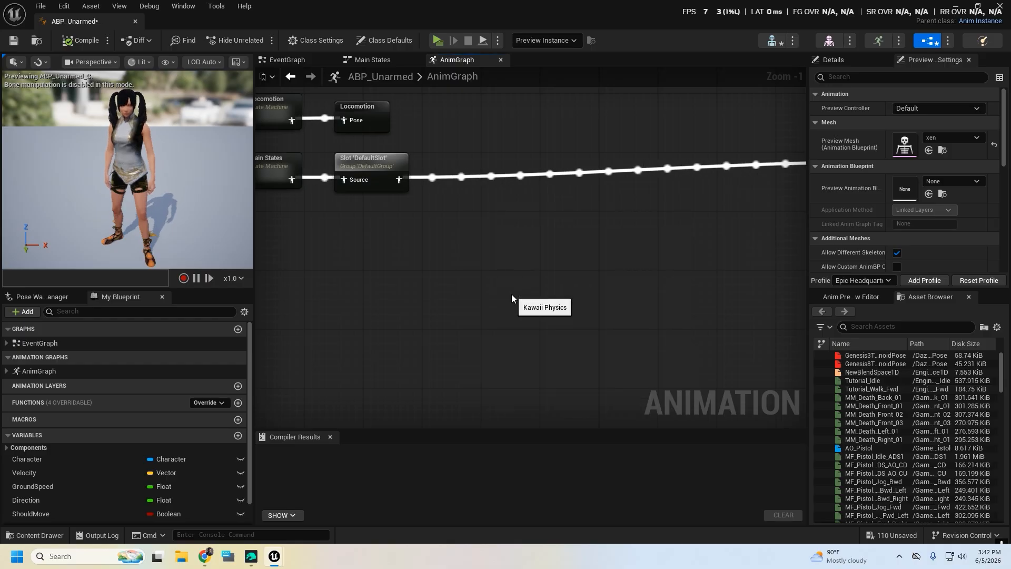
{"action": "left_click_drag", "start_coordinate": [501, 225], "coordinate": [480, 233]}
Duplicate the Kawaii Physics node, place the copy beside the original, and compile the animation blueprint
{"action": "key", "text": "ctrl+c"}
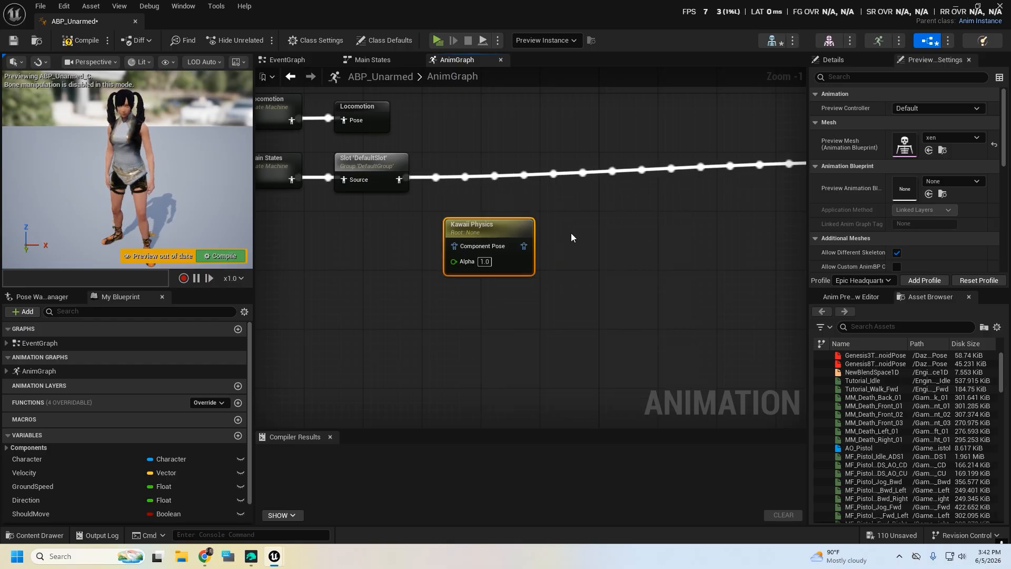
{"action": "key", "text": "ctrl+v"}
{"action": "left_click_drag", "start_coordinate": [637, 245], "coordinate": [600, 224]}
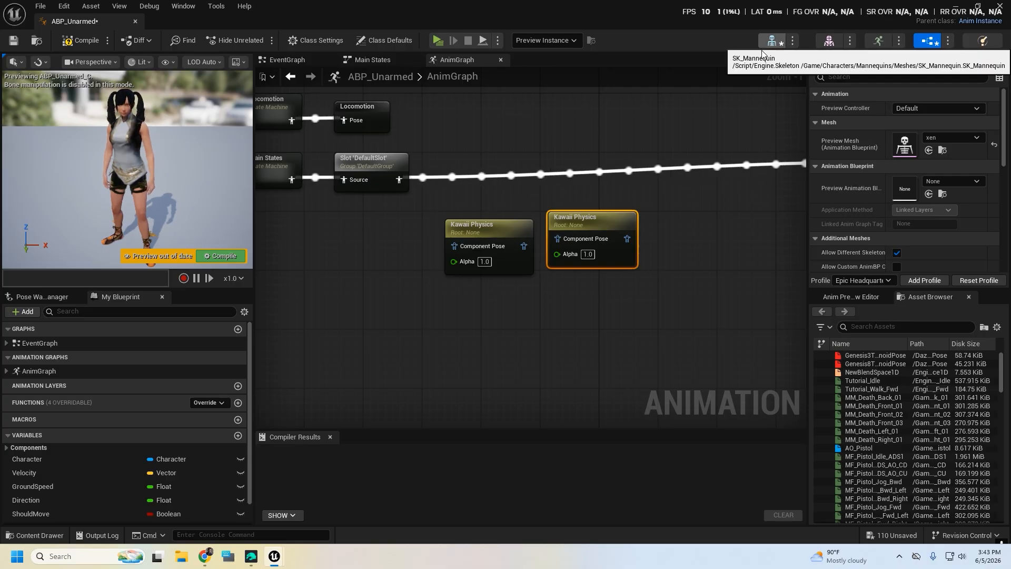
{"action": "left_click", "coordinate": [80, 40]}
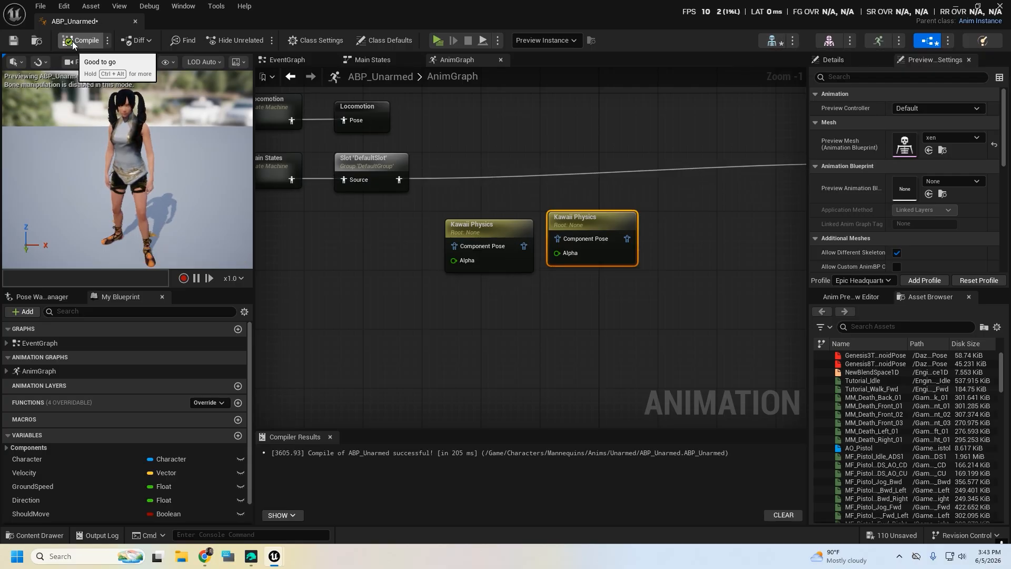
Open the xenEpic_Skeleton asset from the Content/DazToUnreal/xen folder
{"action": "left_click", "coordinate": [958, 7]}
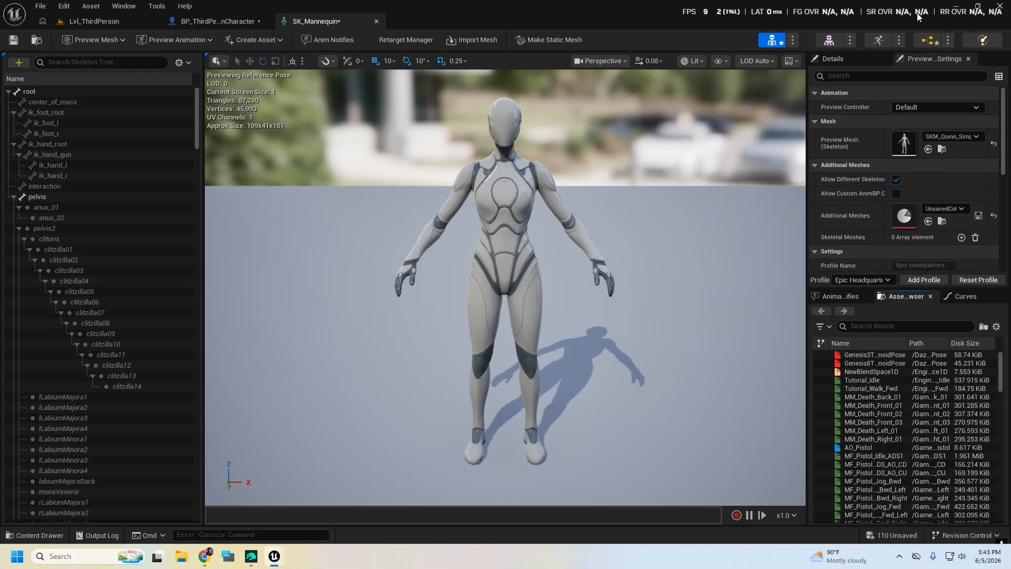
{"action": "left_click", "coordinate": [110, 28]}
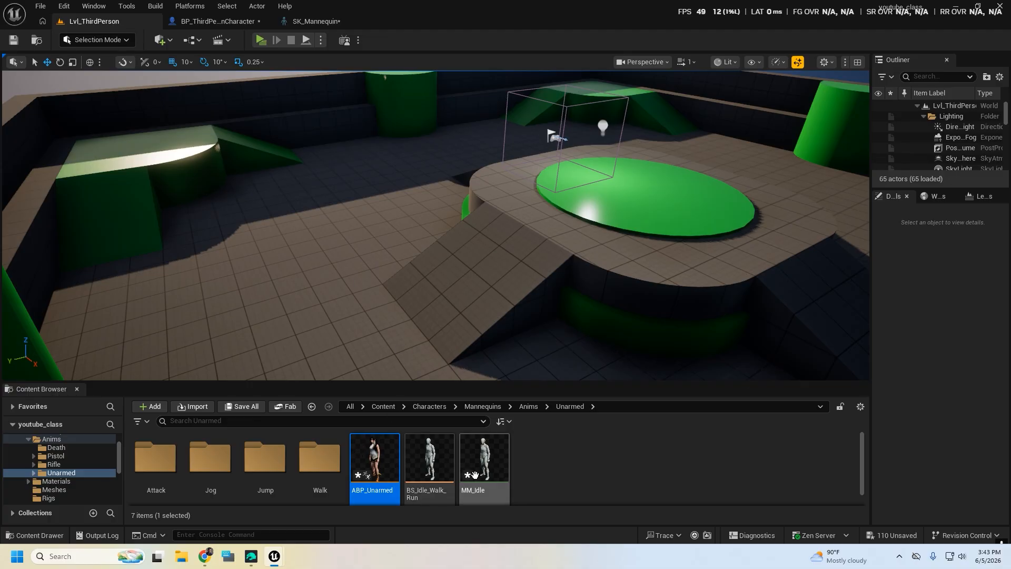
{"action": "left_click", "coordinate": [383, 406]}
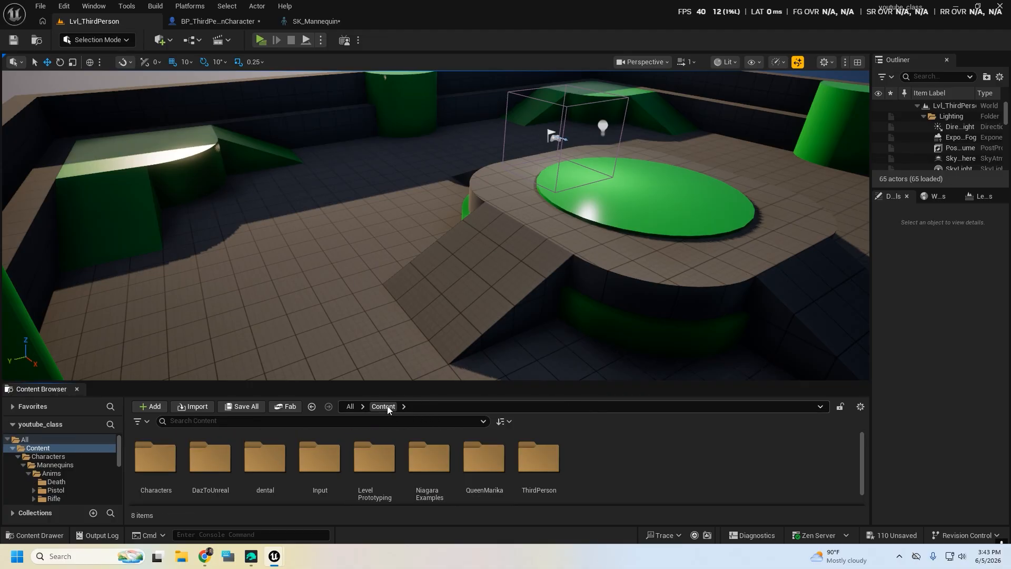
{"action": "double_click", "coordinate": [214, 481]}
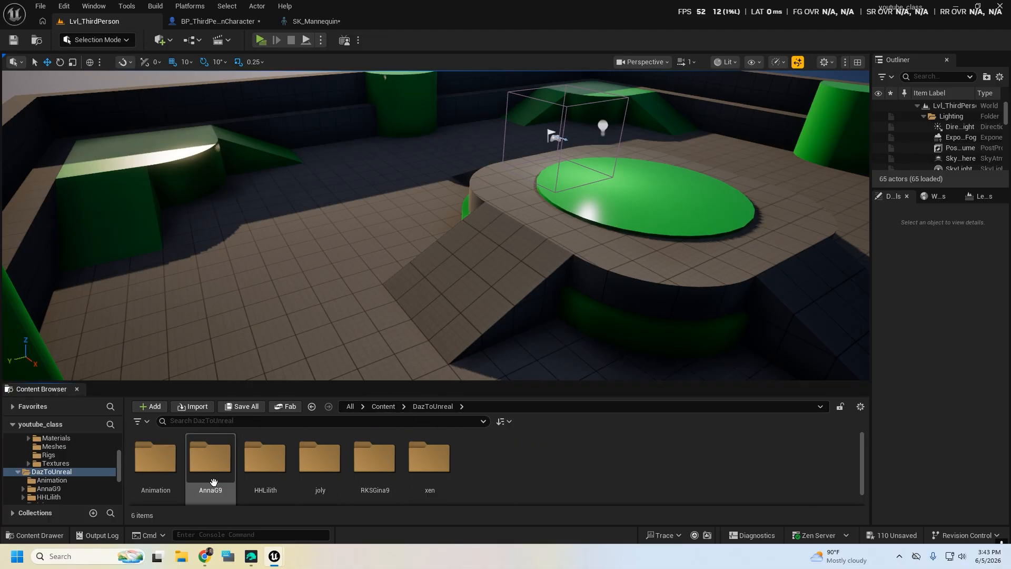
{"action": "double_click", "coordinate": [430, 458]}
{"action": "scroll", "coordinate": [542, 484], "scroll_direction": "down", "scroll_amount": 1}
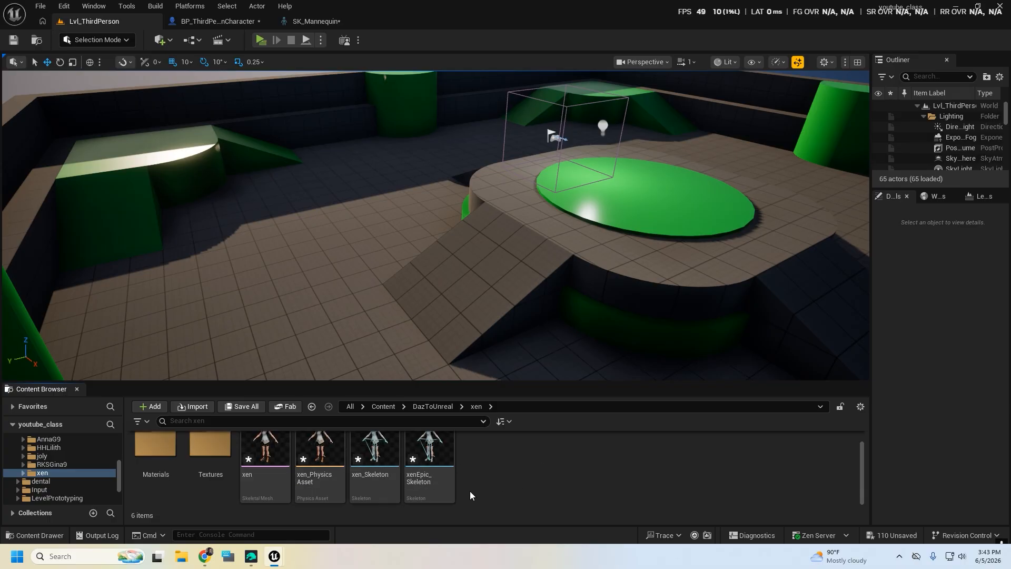
{"action": "left_click", "coordinate": [448, 453]}
{"action": "double_click", "coordinate": [448, 453]}
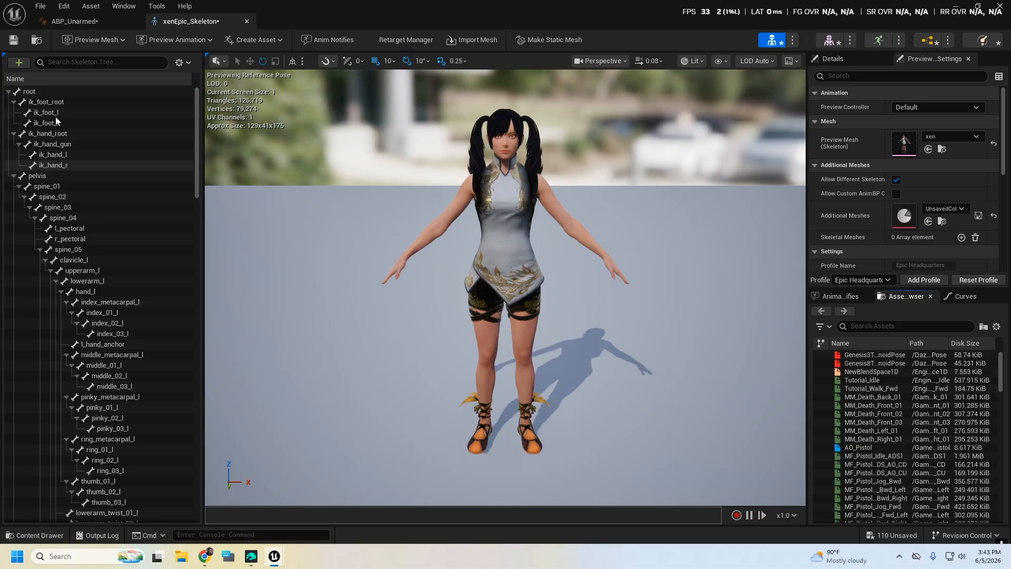
Set bone drawing in the skeleton preview to All Hierarchy
{"action": "left_click", "coordinate": [720, 61]}
{"action": "mouse_move", "coordinate": [747, 128]}
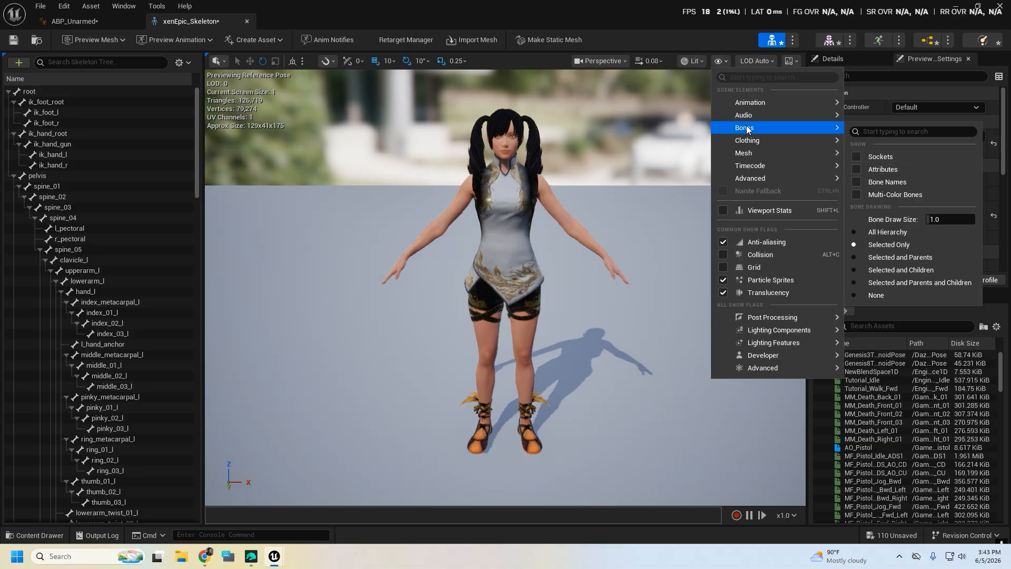
{"action": "left_click", "coordinate": [874, 231]}
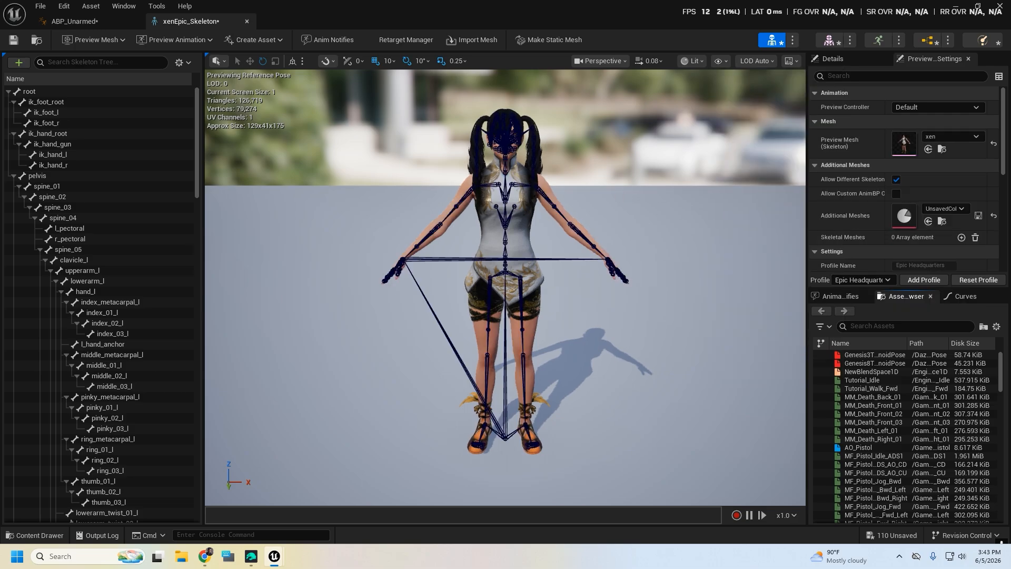
Inspect the hair bones from behind the head and rotate the RPHair1 bone slightly to test which ponytail it controls
{"action": "right_click_drag", "start_coordinate": [506, 295], "coordinate": [636, 224]}
{"action": "key", "text": "w"}
{"action": "key", "text": "a"}
{"action": "key", "text": "a"}
{"action": "left_click", "coordinate": [541, 216]}
{"action": "key", "text": "a"}
{"action": "key", "text": "s"}
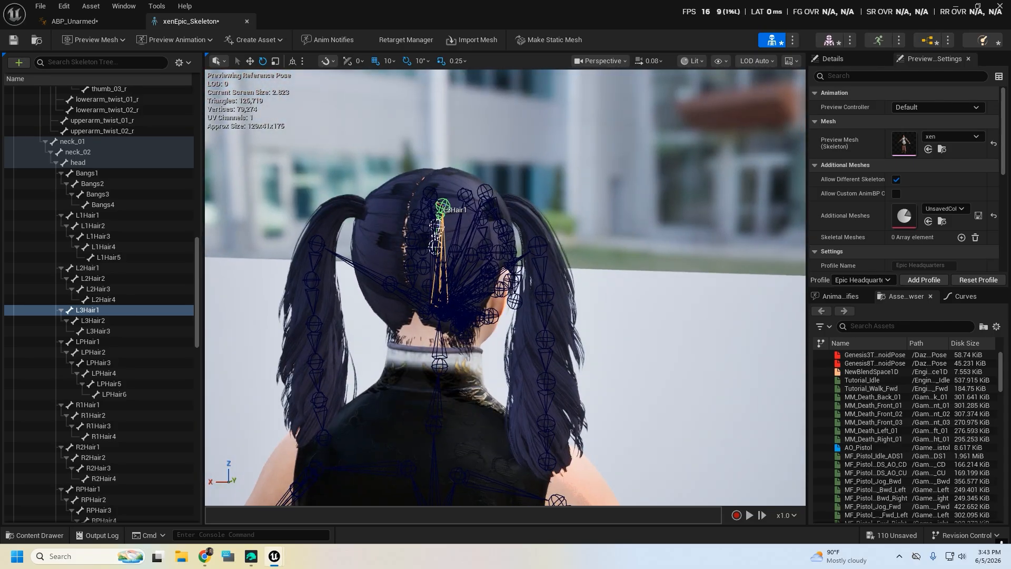
{"action": "left_click_drag", "start_coordinate": [450, 228], "coordinate": [524, 226]}
{"action": "left_click", "coordinate": [539, 242]}
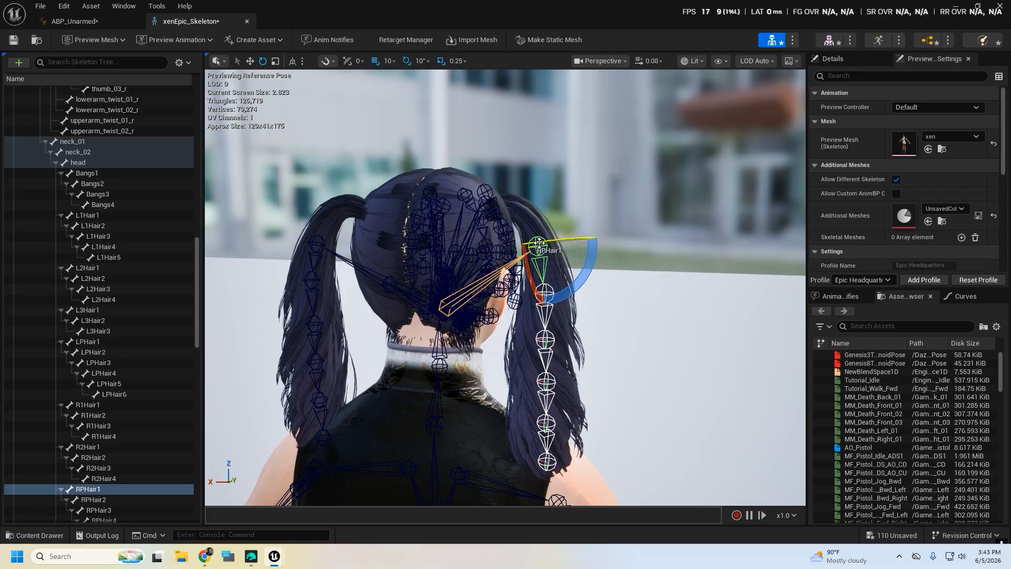
{"action": "mouse_move", "coordinate": [583, 258]}
{"action": "left_mouse_down"}
{"action": "mouse_move", "coordinate": [598, 268]}
{"action": "mouse_move", "coordinate": [583, 259]}
{"action": "left_mouse_up"}
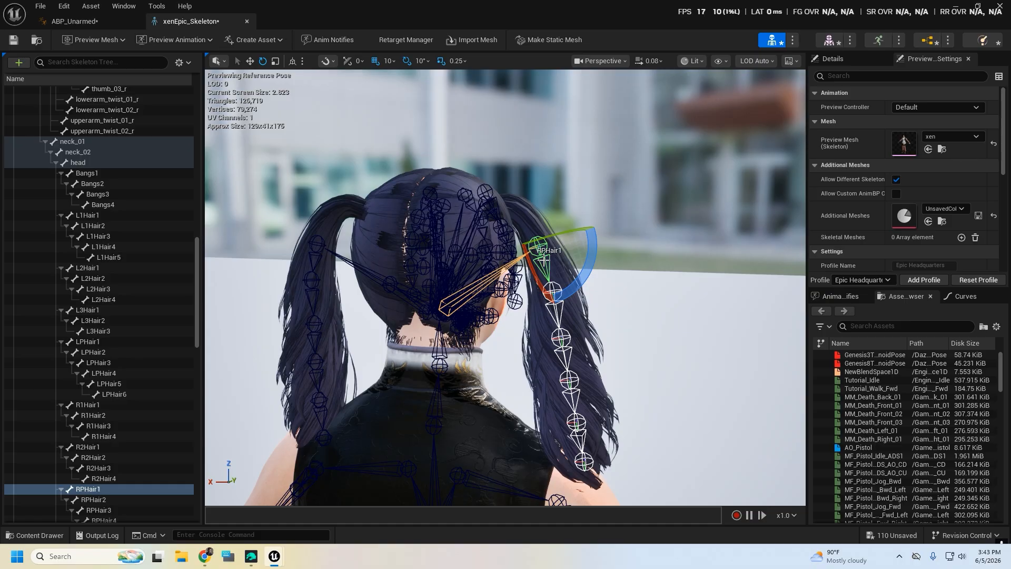
Copy the RPHair1 bone name from the skeleton and set it as Root Bone of the first Kawaii Physics node in ABP_Unarmed
{"action": "right_click", "coordinate": [83, 493]}
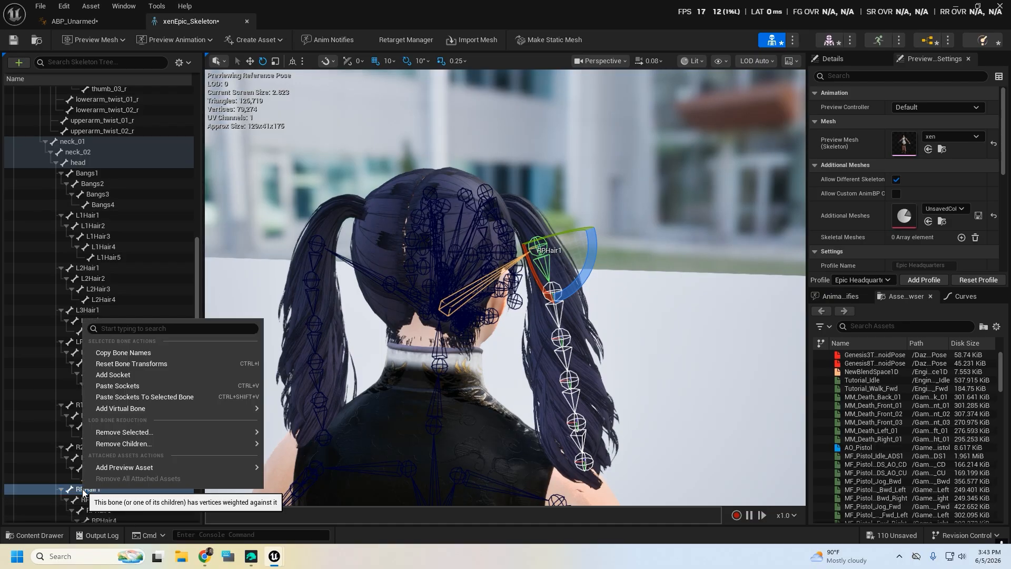
{"action": "left_click", "coordinate": [129, 353]}
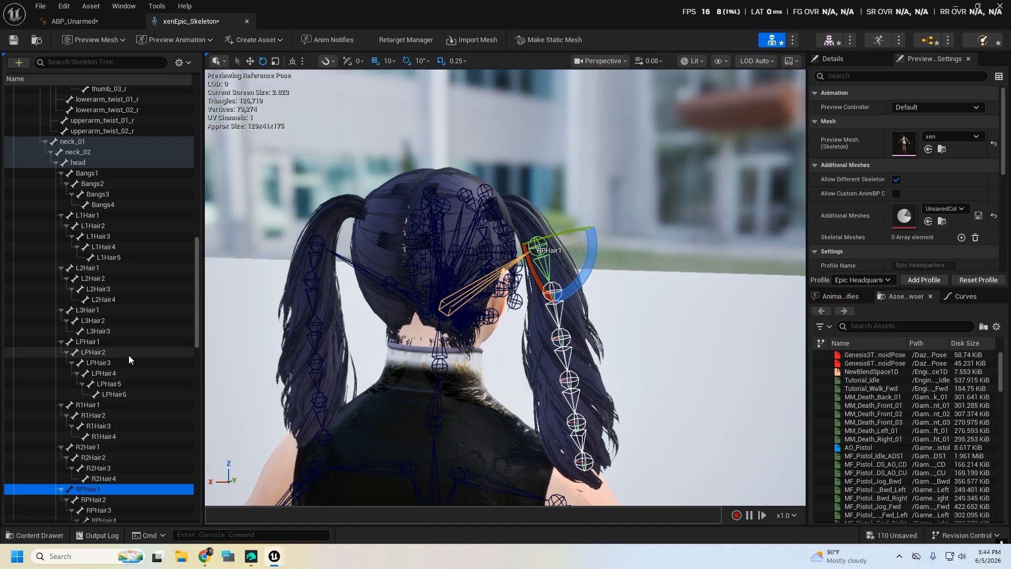
{"action": "left_click", "coordinate": [74, 23]}
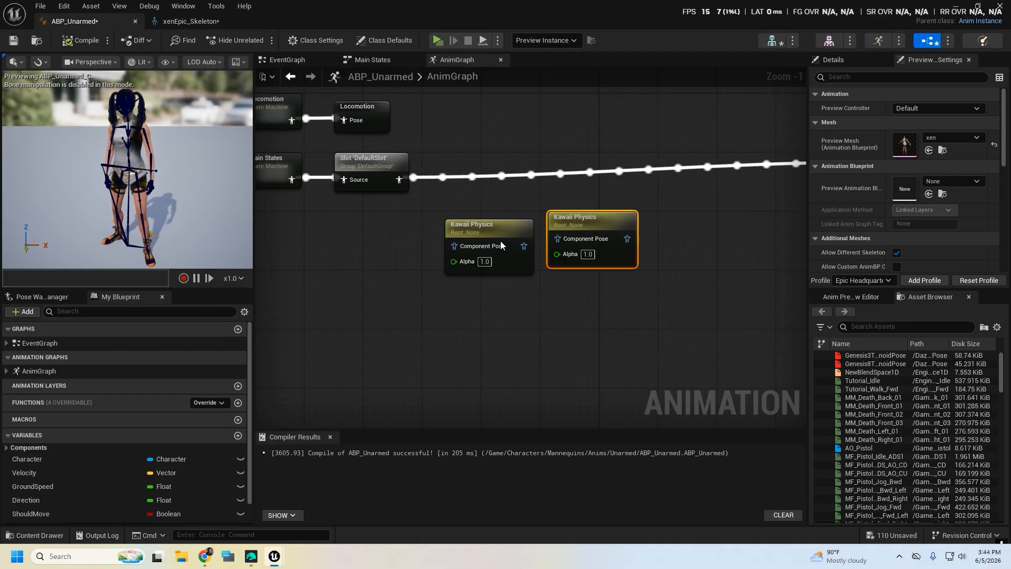
{"action": "left_click_drag", "start_coordinate": [495, 235], "coordinate": [467, 230]}
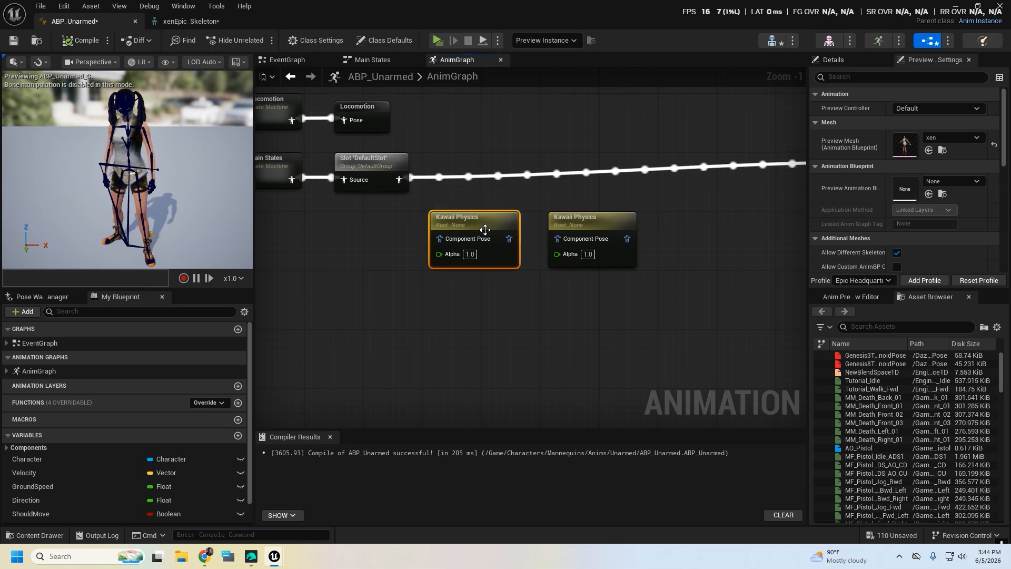
{"action": "left_click", "coordinate": [843, 63]}
{"action": "scroll", "coordinate": [899, 232], "scroll_direction": "down", "scroll_amount": 2}
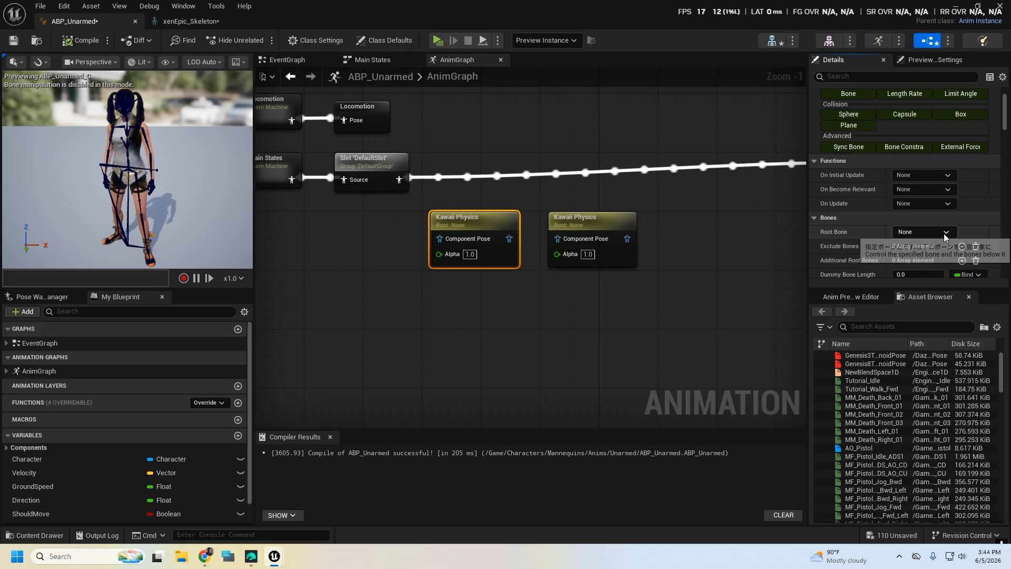
{"action": "left_click", "coordinate": [950, 232]}
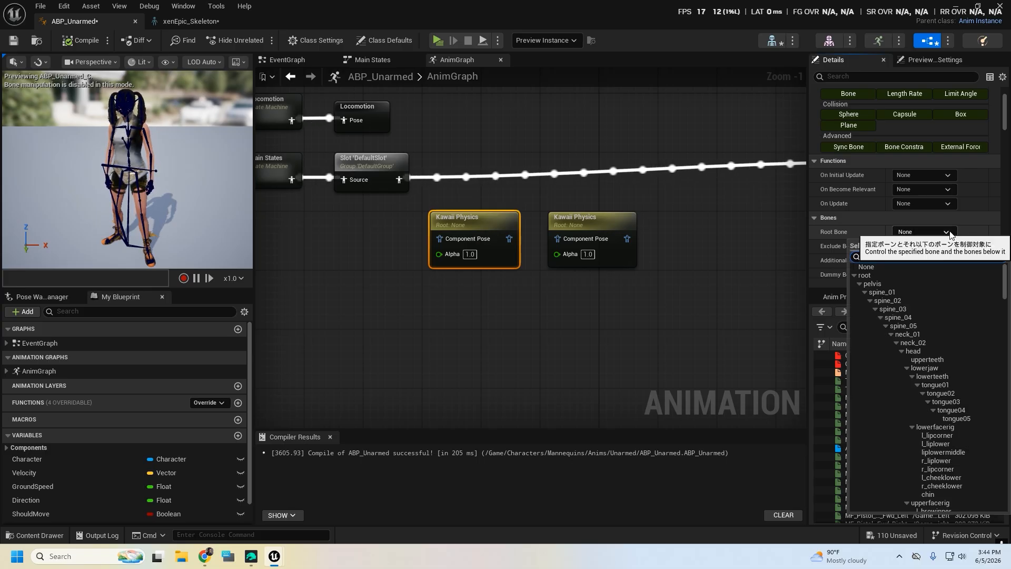
{"action": "type", "text": "RPHair1"}
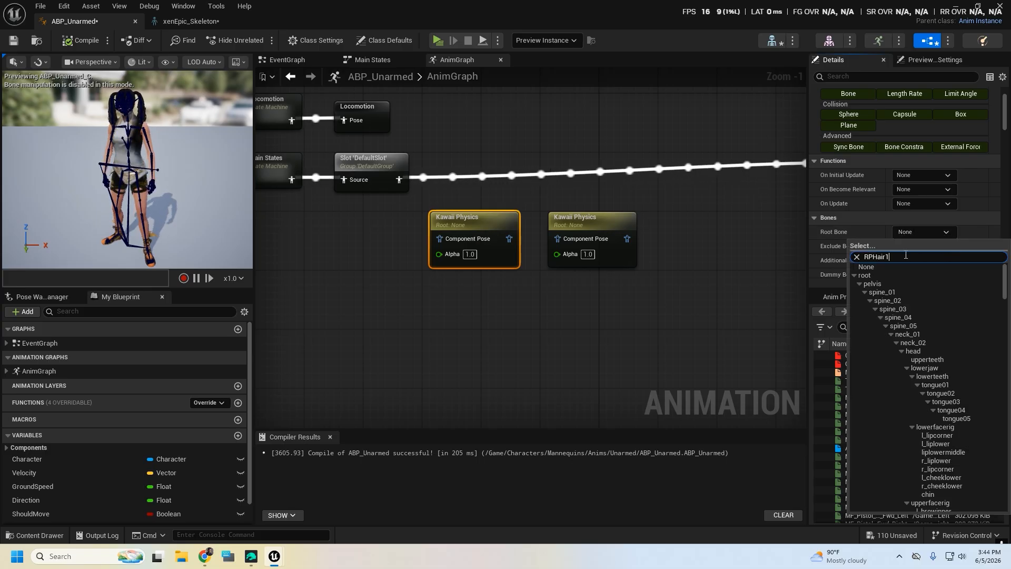
{"action": "left_click", "coordinate": [888, 276]}
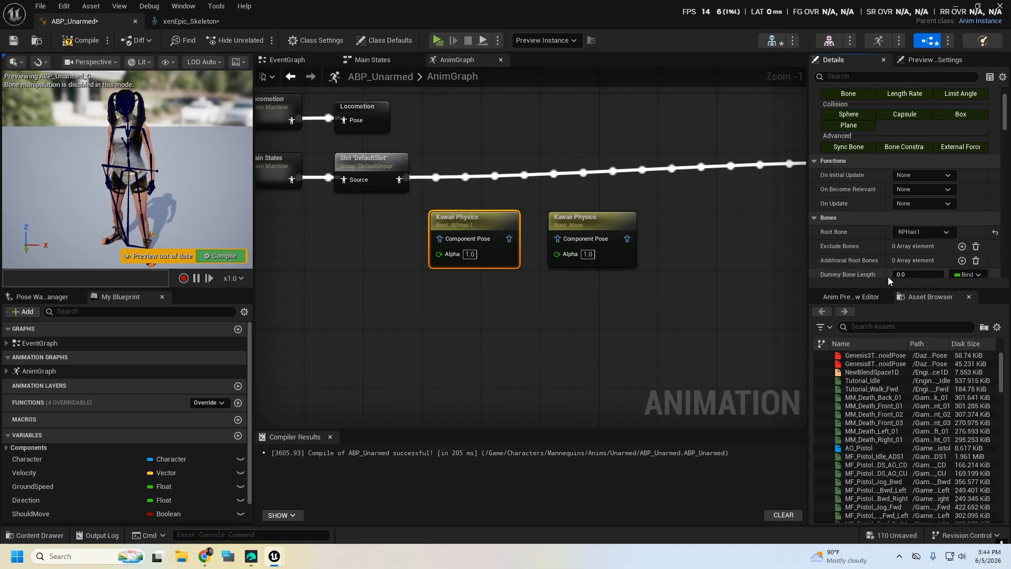
Connect DefaultSlot through a Local To Component node to the RPHair1 Kawaii Physics node, and align both Kawaii Physics nodes side by side
{"action": "left_click_drag", "start_coordinate": [398, 180], "coordinate": [476, 294]}
{"action": "left_click_drag", "start_coordinate": [419, 188], "coordinate": [477, 159]}
{"action": "right_click_drag", "start_coordinate": [662, 355], "coordinate": [540, 356]}
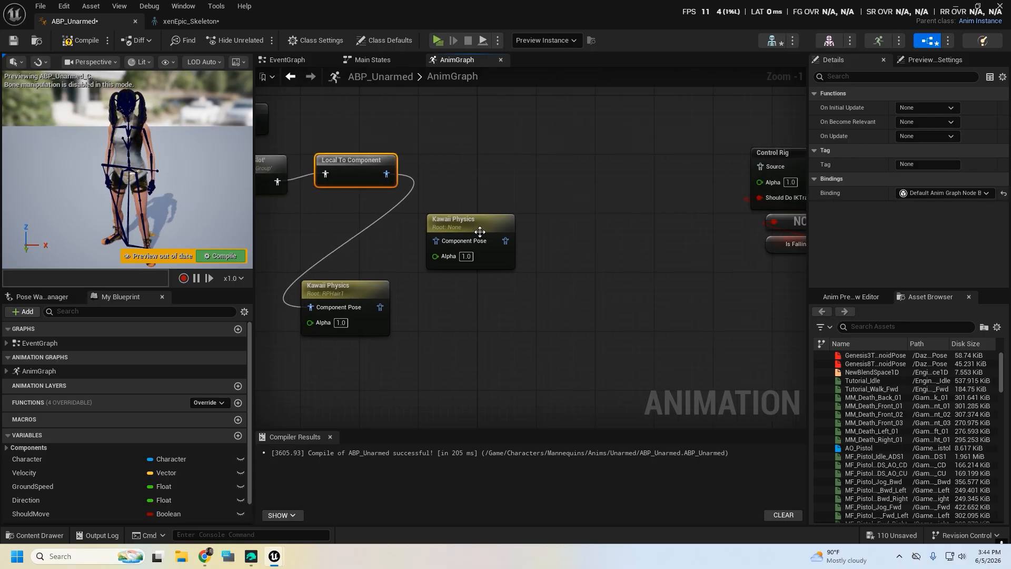
{"action": "left_click_drag", "start_coordinate": [435, 228], "coordinate": [456, 286]}
{"action": "left_click_drag", "start_coordinate": [351, 292], "coordinate": [373, 283]}
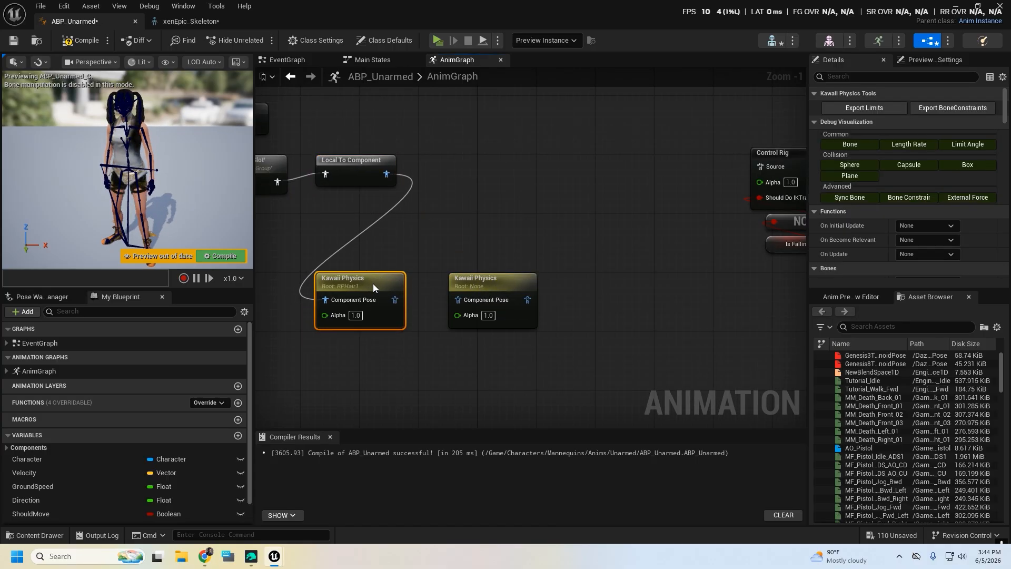
Select the unassigned Kawaii Physics node and search its Root Bone choices for RPHair
{"action": "left_click", "coordinate": [476, 289]}
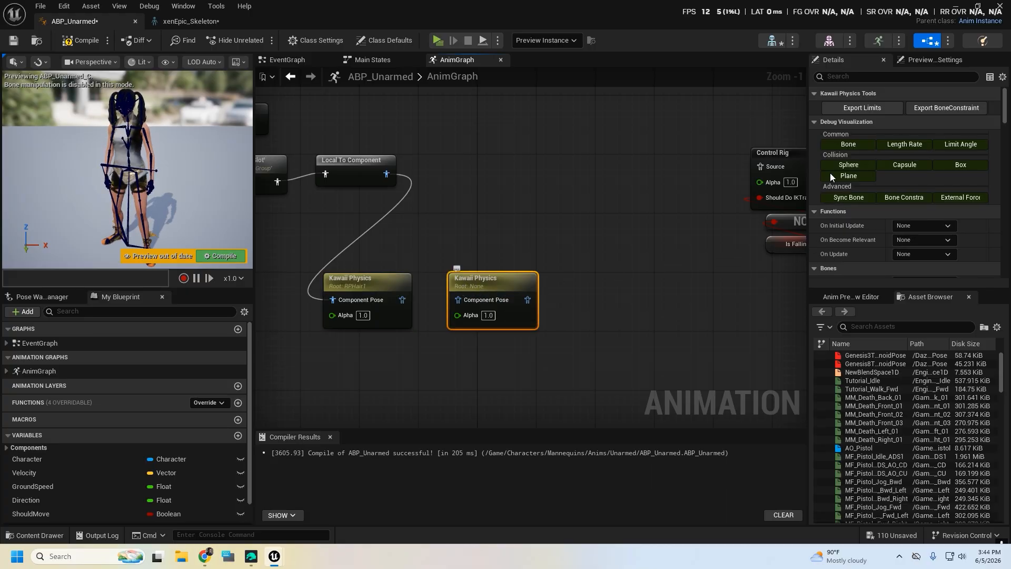
{"action": "scroll", "coordinate": [922, 211], "scroll_direction": "down", "scroll_amount": 3}
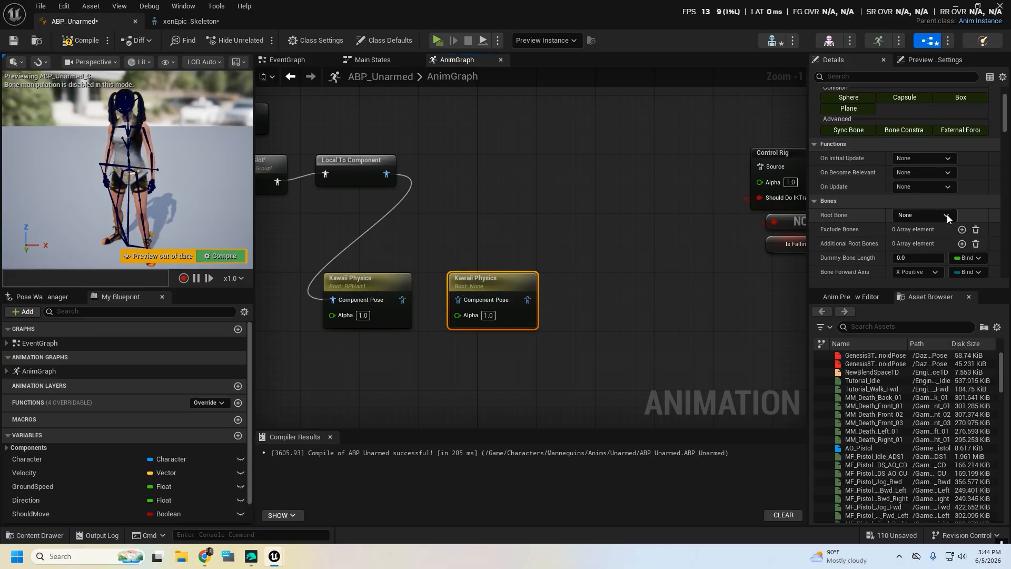
{"action": "left_click", "coordinate": [947, 213]}
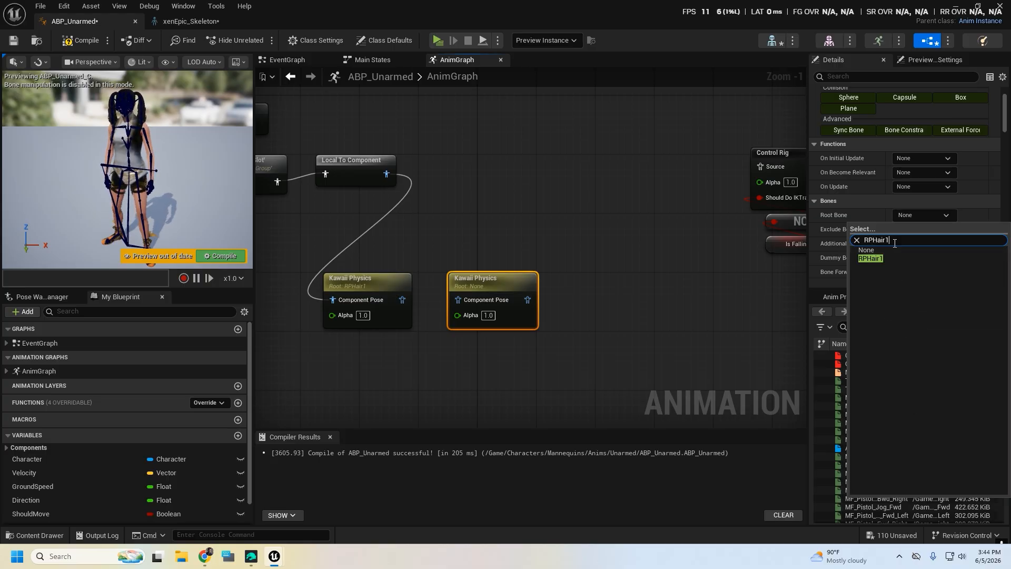
{"action": "key", "text": "BackSpace"}
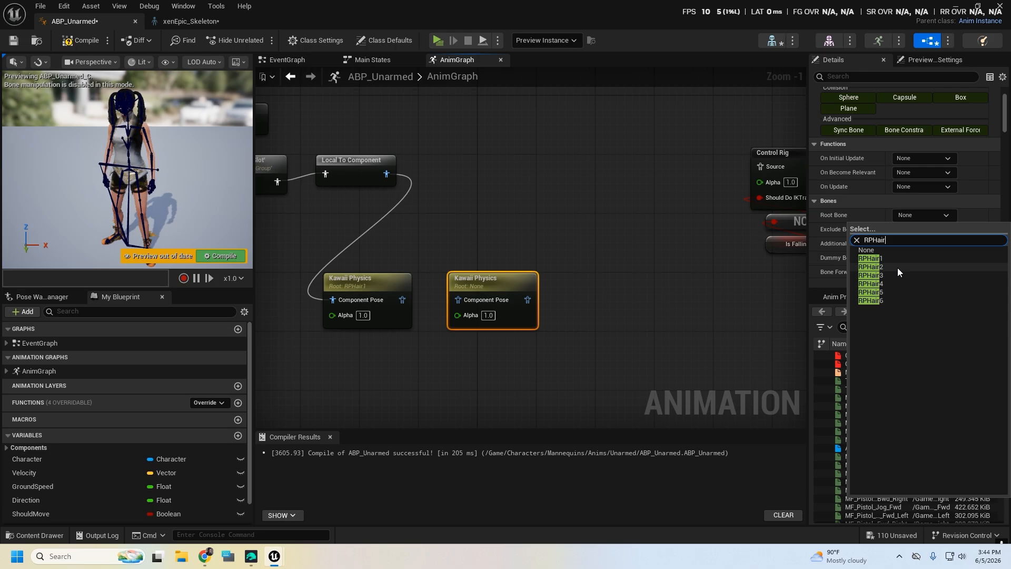
Copy the LPHair1 bone name from the opposite ponytail in xenEpic_Skeleton and set it as Root Bone of the second Kawaii Physics node
{"action": "left_click", "coordinate": [198, 22]}
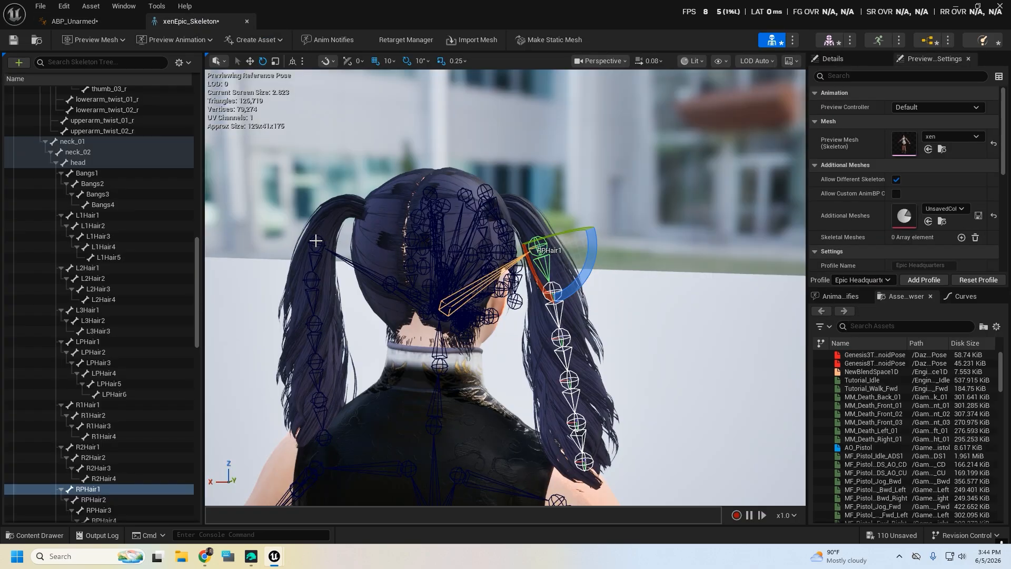
{"action": "left_click", "coordinate": [315, 242]}
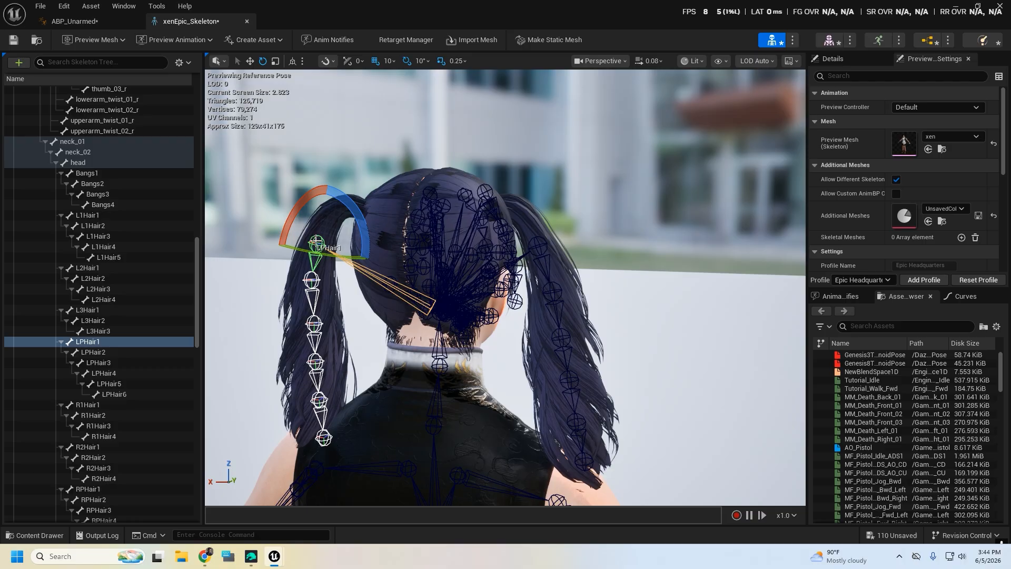
{"action": "right_click", "coordinate": [86, 343]}
{"action": "left_click", "coordinate": [125, 375]}
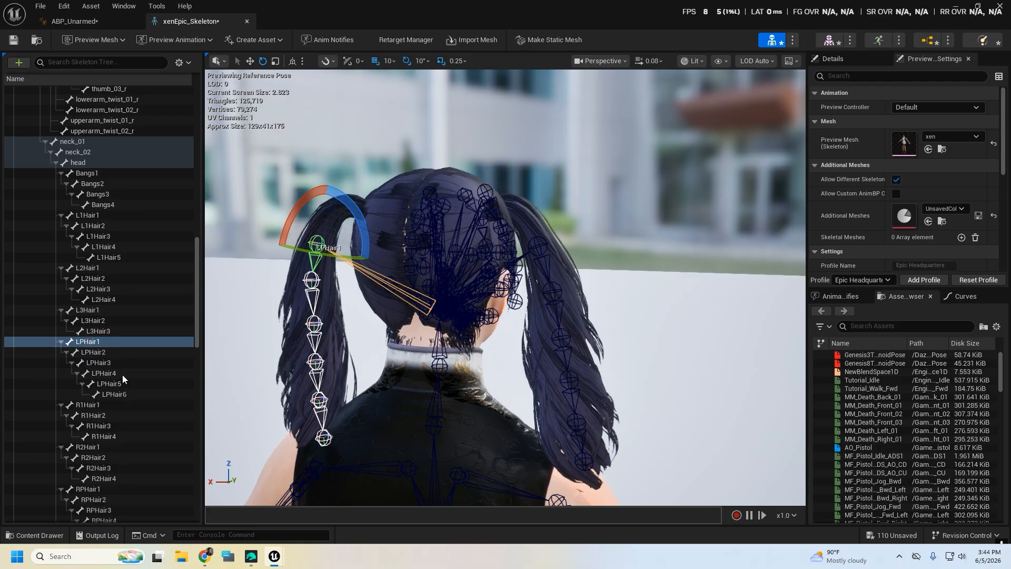
{"action": "left_click", "coordinate": [66, 21]}
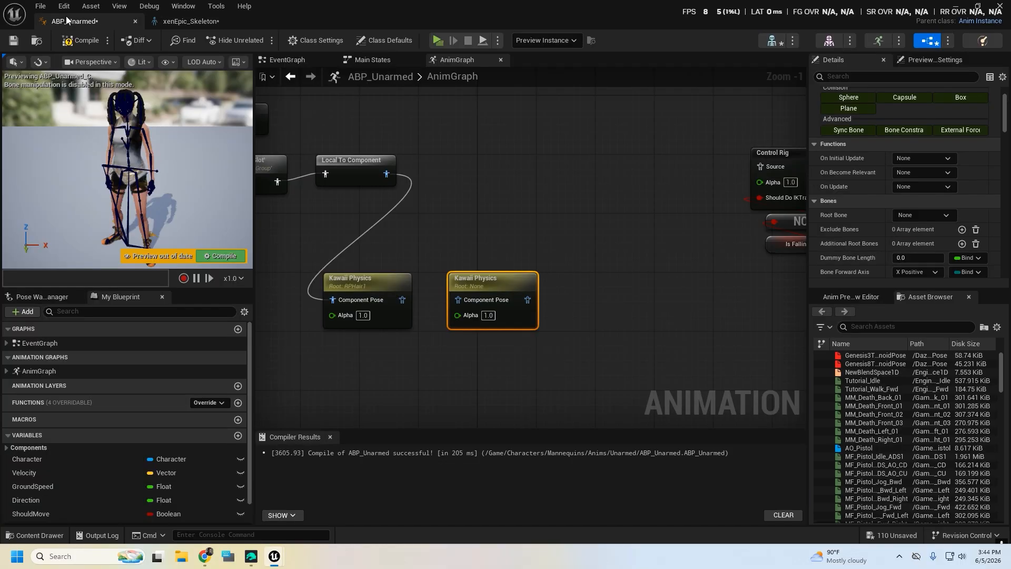
{"action": "left_click", "coordinate": [934, 214]}
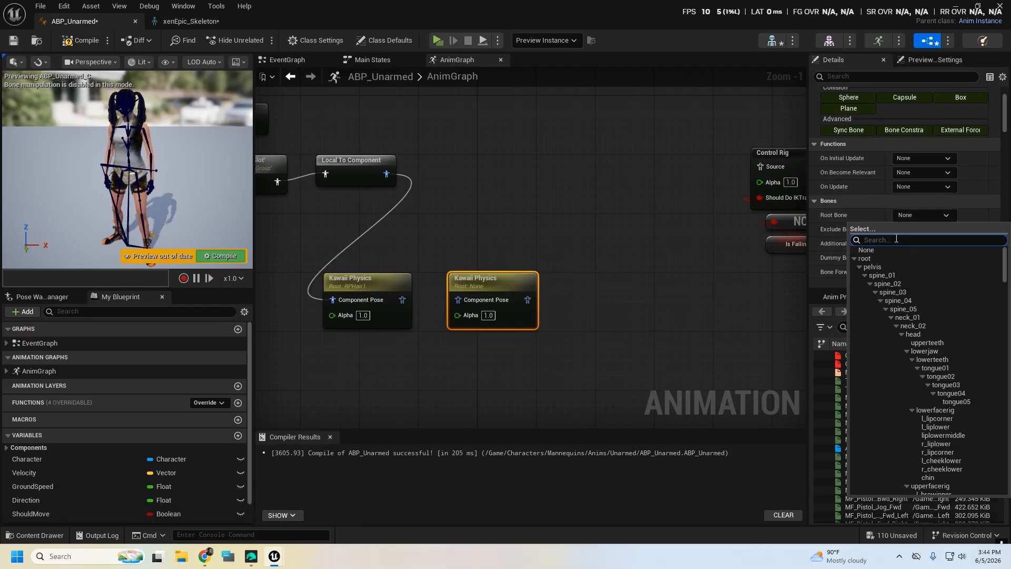
{"action": "left_click", "coordinate": [883, 257]}
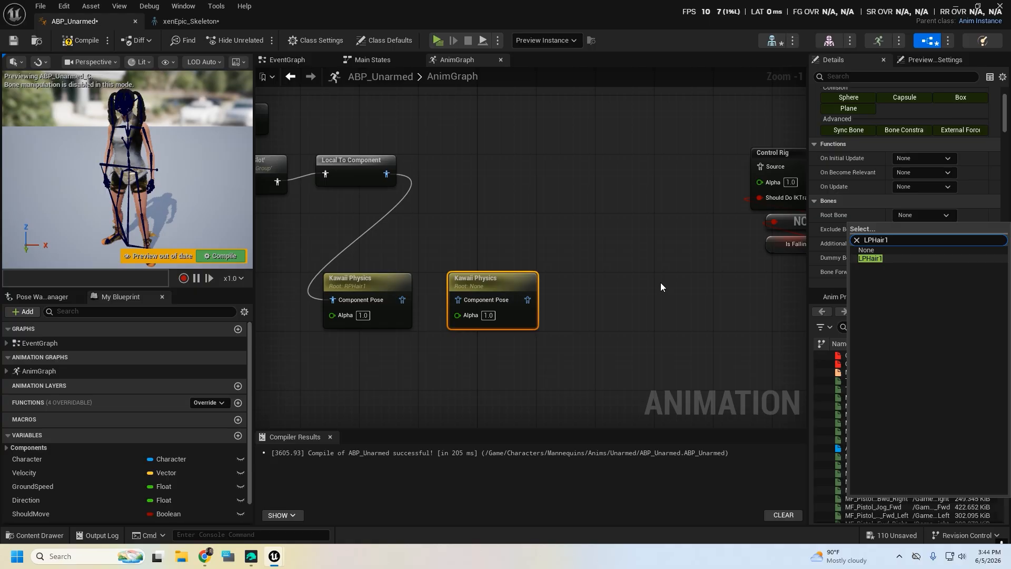
Chain both Kawaii Physics nodes through a Component To Local node into the Control Rig source, space them apart, and compile ABP_Unarmed
{"action": "left_click_drag", "start_coordinate": [402, 299], "coordinate": [763, 165]}
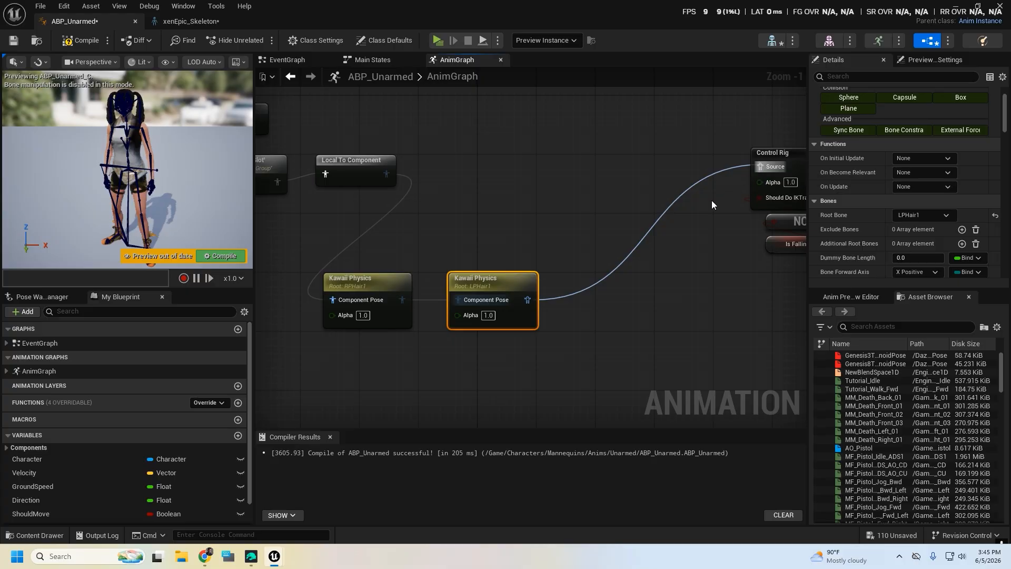
{"action": "left_click_drag", "start_coordinate": [640, 213], "coordinate": [609, 183]}
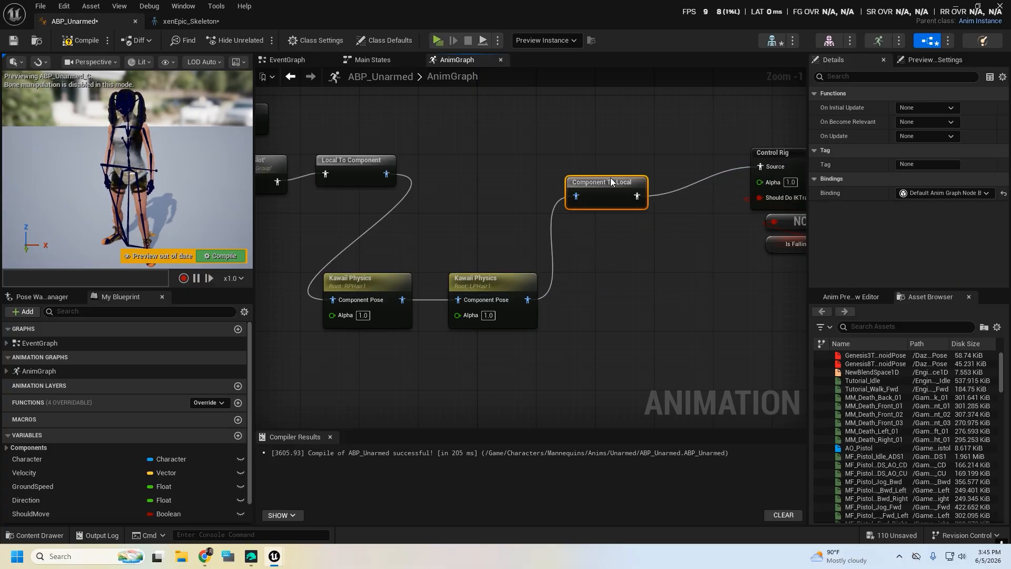
{"action": "left_click_drag", "start_coordinate": [368, 287], "coordinate": [382, 287]}
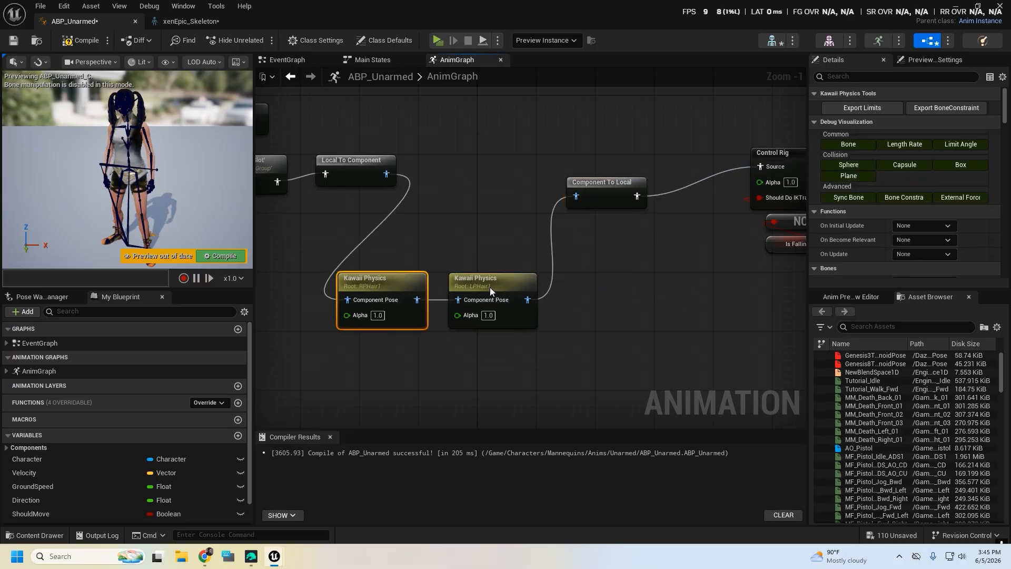
{"action": "left_click_drag", "start_coordinate": [490, 287], "coordinate": [518, 287]}
{"action": "left_click", "coordinate": [84, 41]}
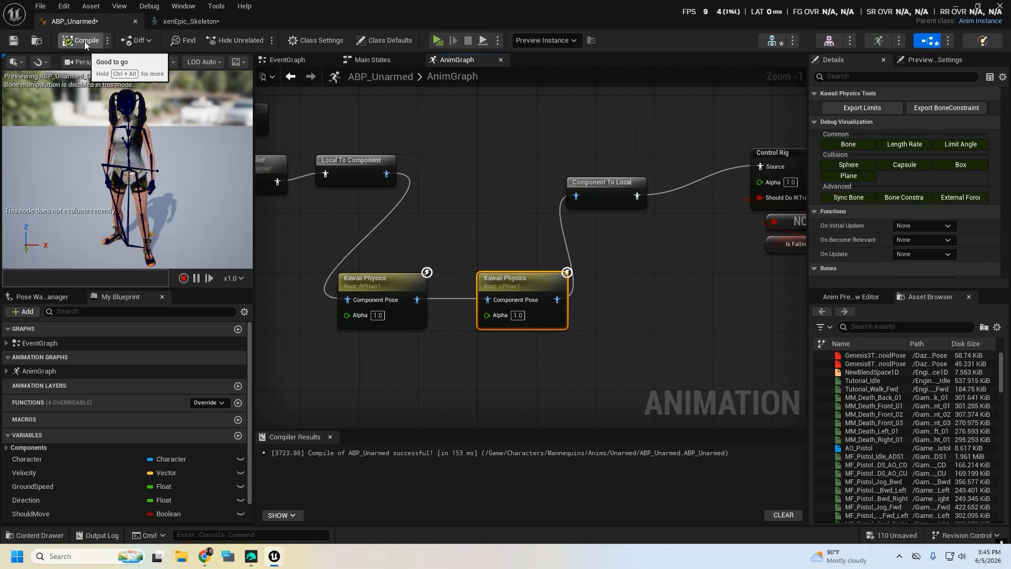
Run the Lvl_ThirdPerson level in a preview window and move the character in several directions to check the ponytail physics
{"action": "left_click", "coordinate": [958, 7]}
{"action": "mouse_move", "coordinate": [306, 253]}
{"action": "right_mouse_down"}
{"action": "mouse_move", "coordinate": [358, 280]}
{"action": "mouse_move", "coordinate": [319, 268]}
{"action": "right_mouse_up"}
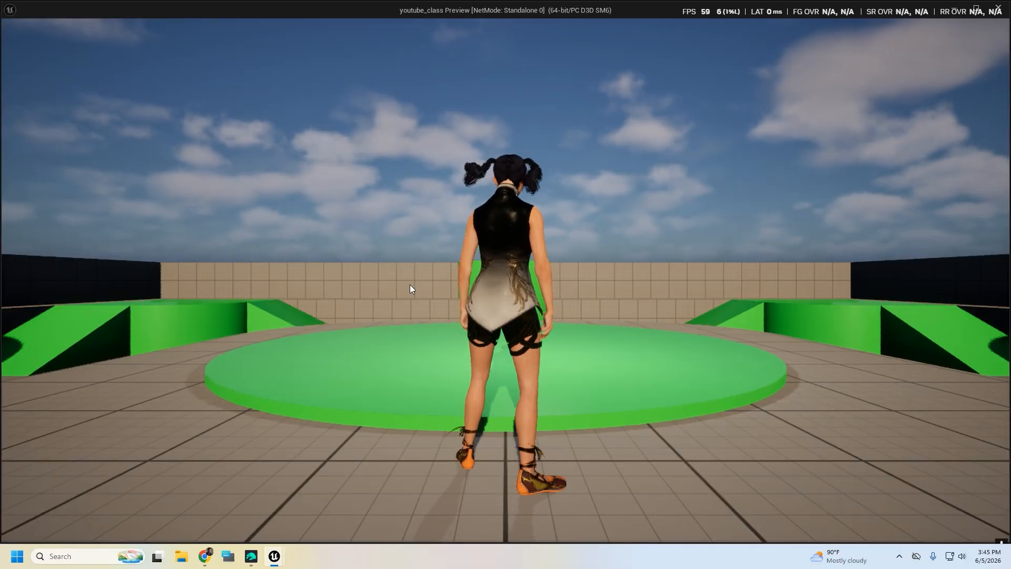
{"action": "left_click", "coordinate": [410, 288]}
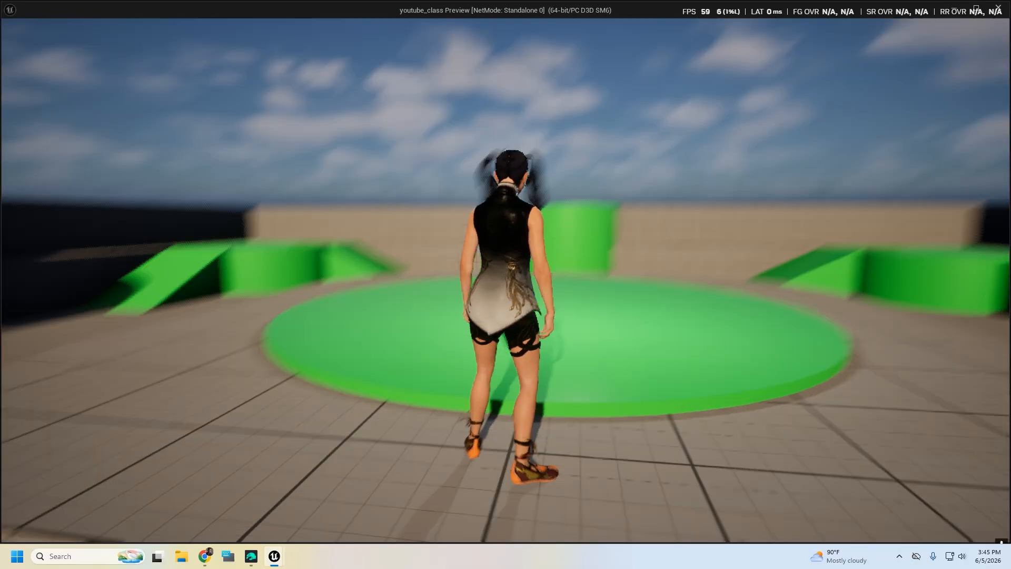
{"action": "key", "text": "w"}
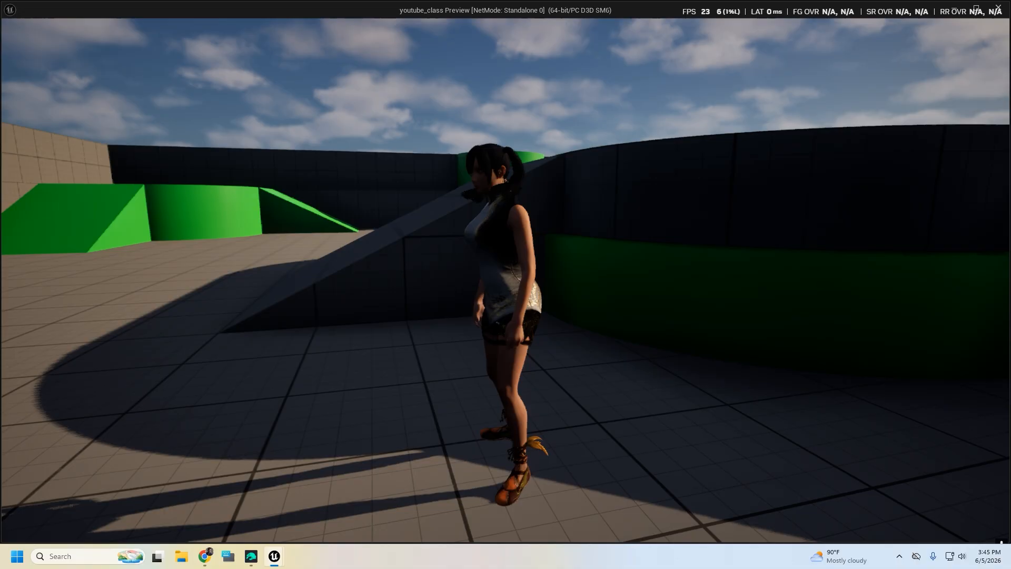
{"action": "key", "text": "a"}
{"action": "key", "text": "w"}
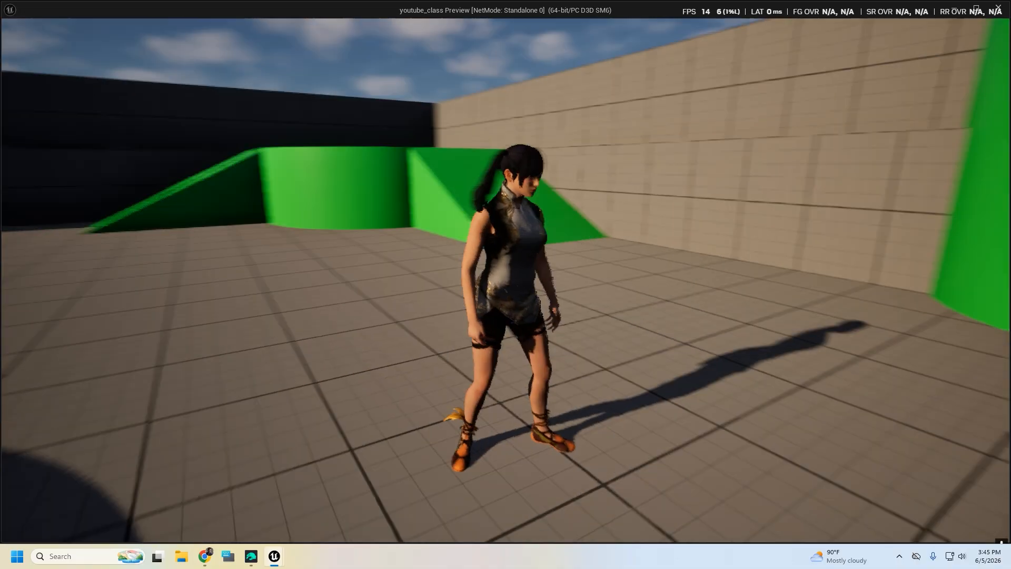
{"action": "key", "text": "w"}
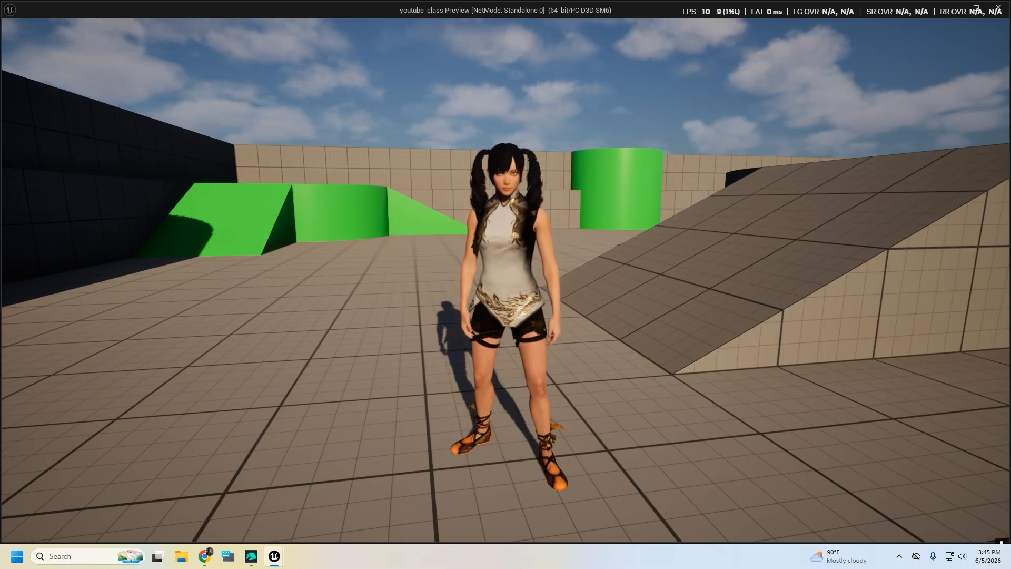
{"action": "key", "text": "w"}
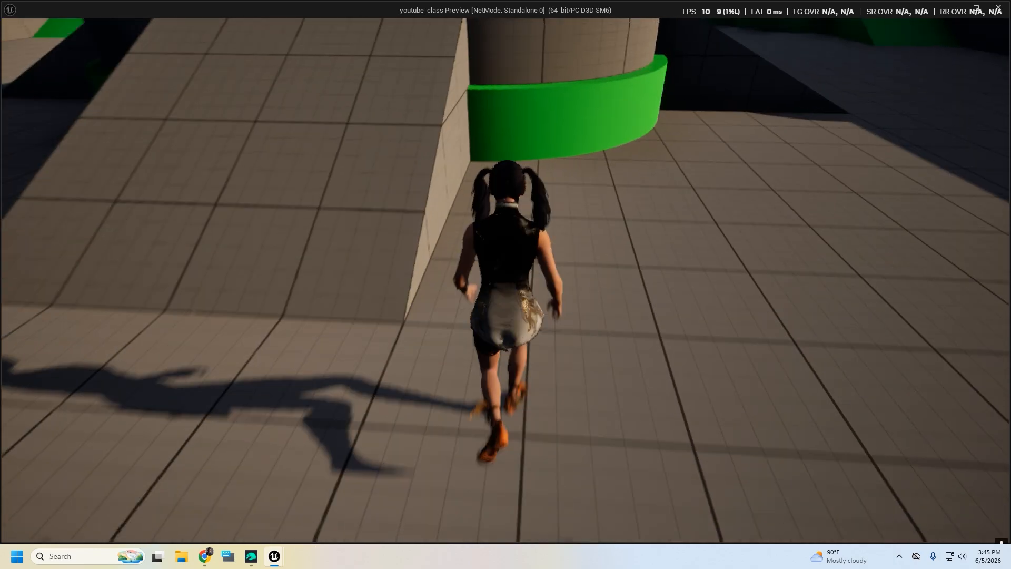
{"action": "key", "text": "s"}
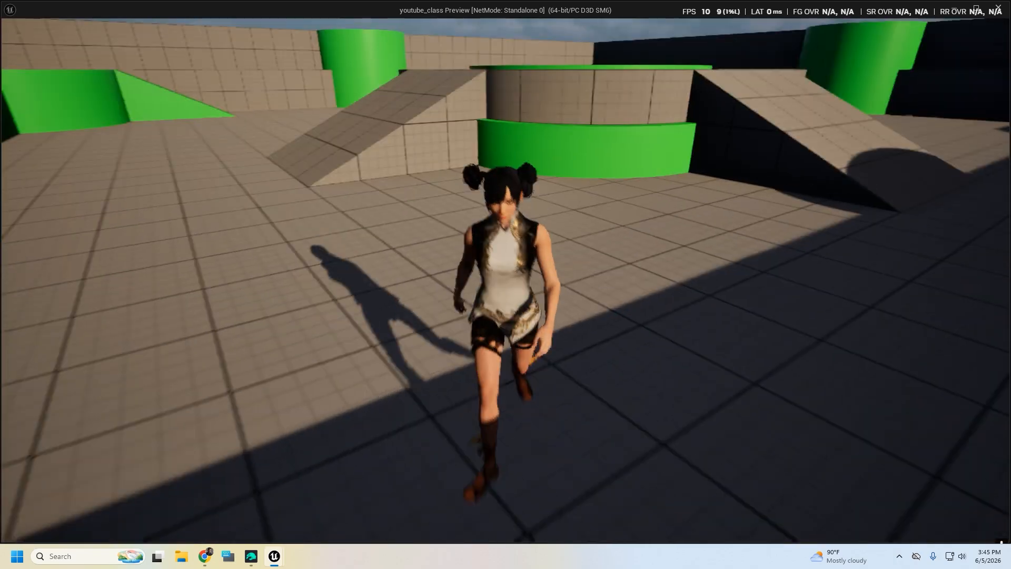
{"action": "key", "text": "a"}
{"action": "key", "text": "w"}
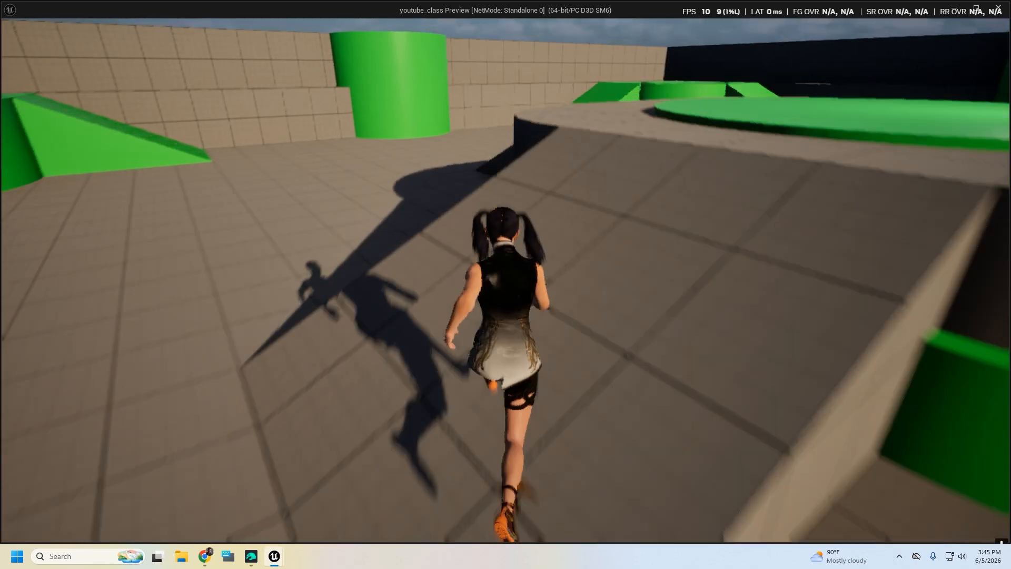
{"action": "key", "text": "d"}
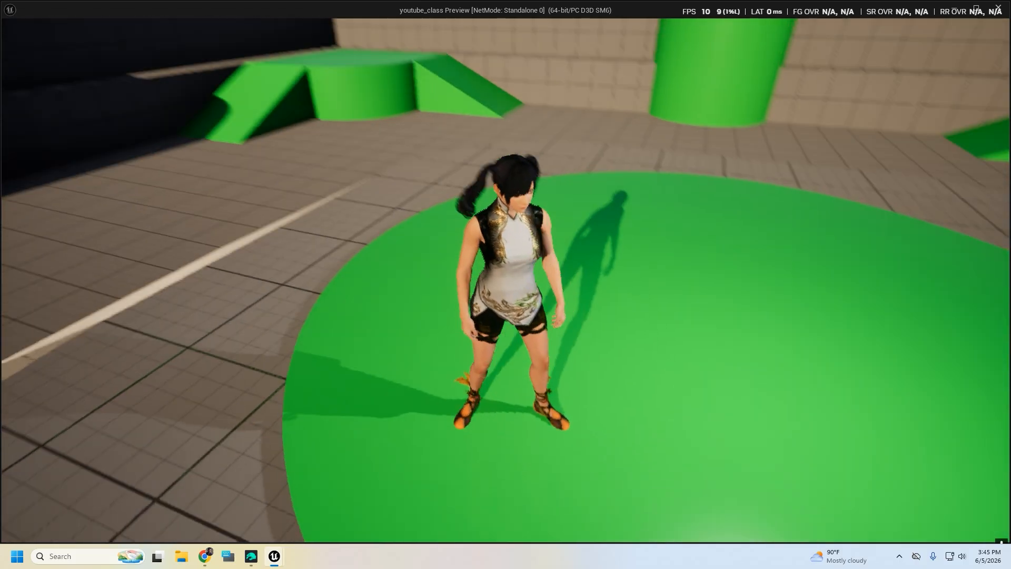